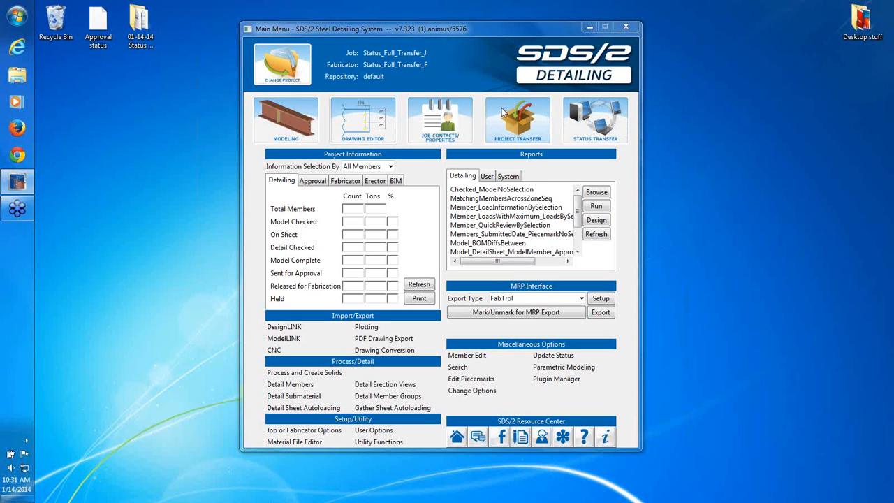
Open the project transfer for packing, choose Default Repository as the job repository, and set the output directory to the Desktop
click(520, 124)
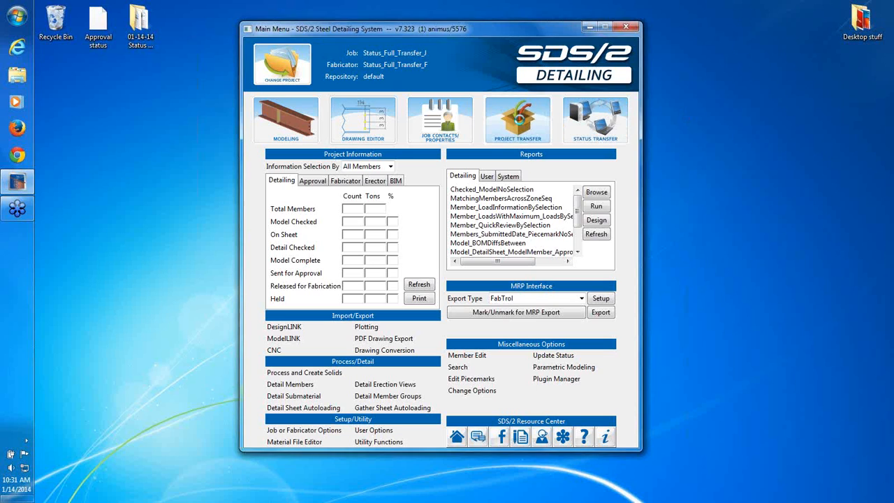
mouse_move(494, 174)
mouse_down()
mouse_move(484, 142)
mouse_move(484, 171)
mouse_up()
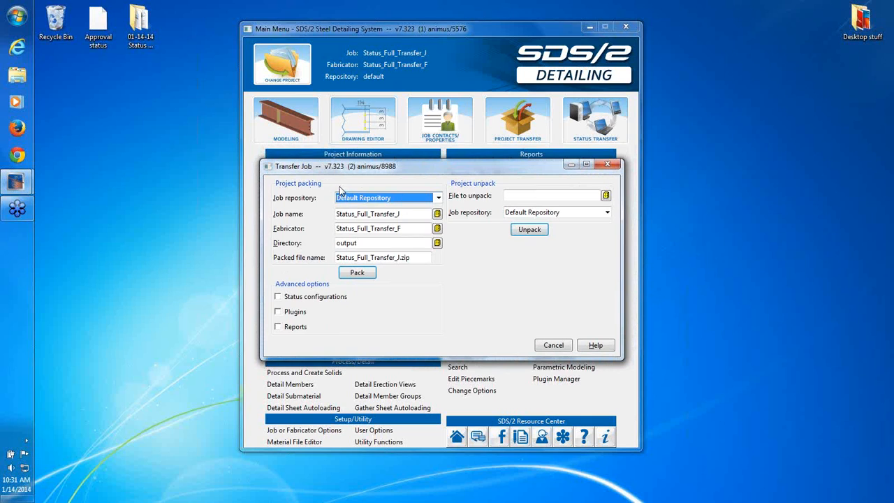
click(438, 199)
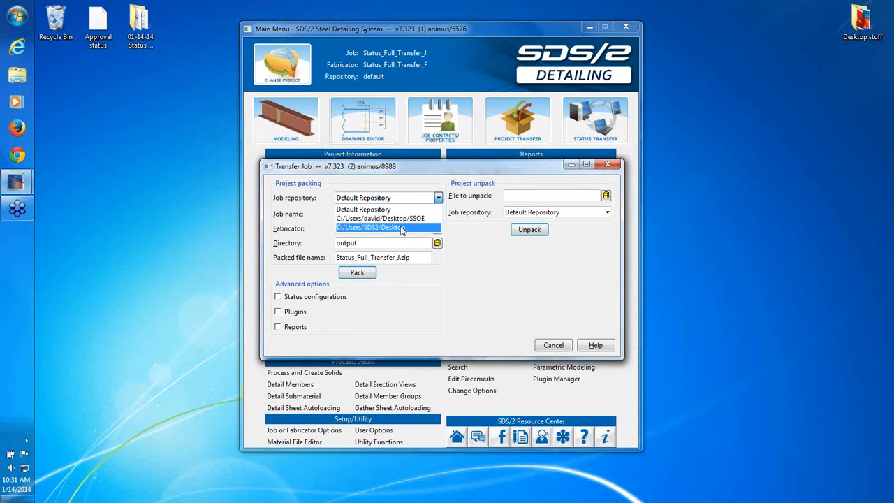
click(395, 210)
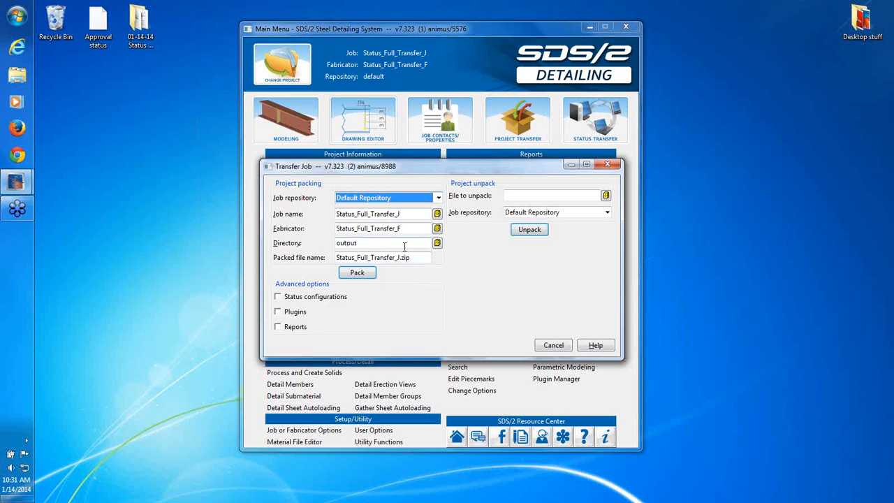
click(437, 243)
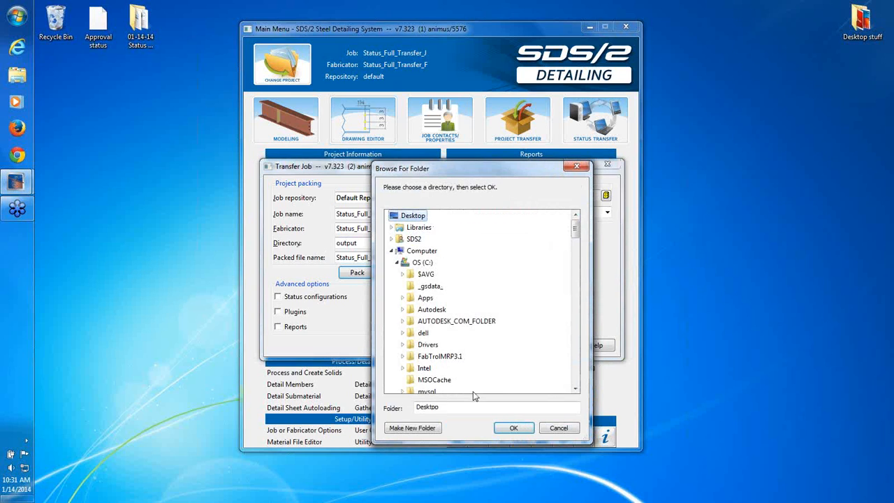
click(514, 427)
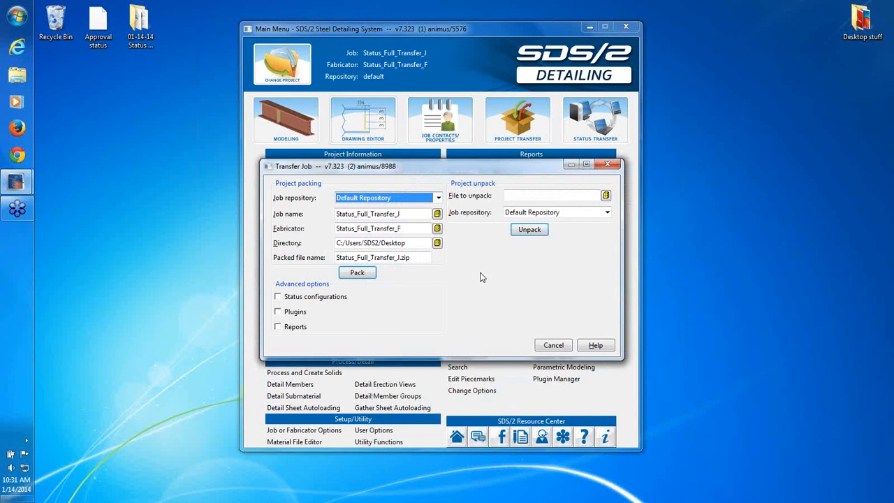
Rename the packed file to Status_Full_Transfer_J_forapproval.zip
click(399, 257)
click(399, 257)
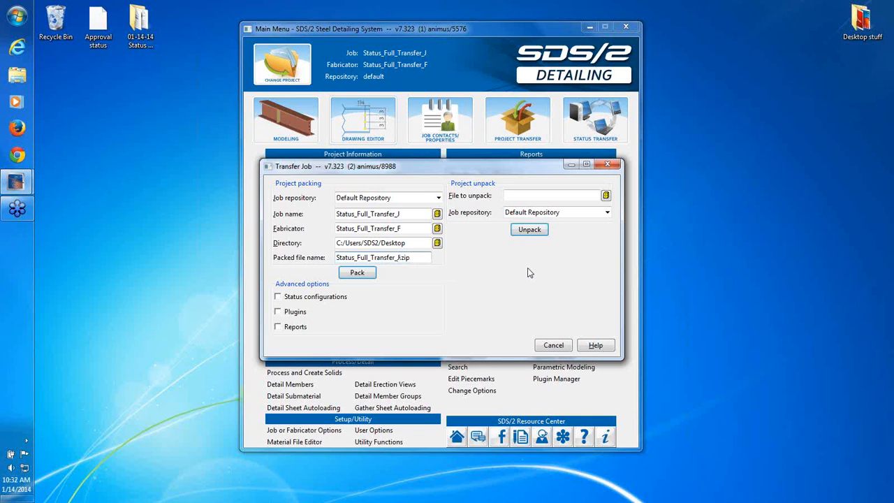
text(_forapproval)
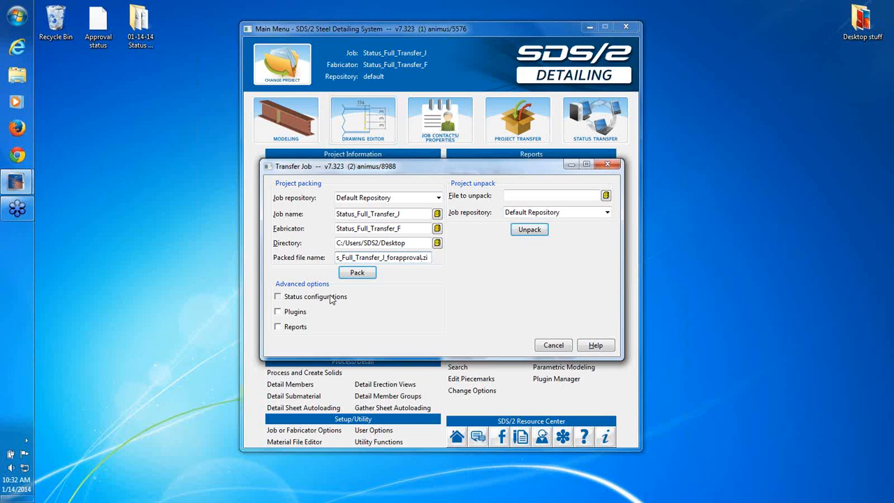
Include status configurations, plugins and reports in the package, and pack the job
click(331, 299)
click(294, 312)
click(295, 326)
click(357, 273)
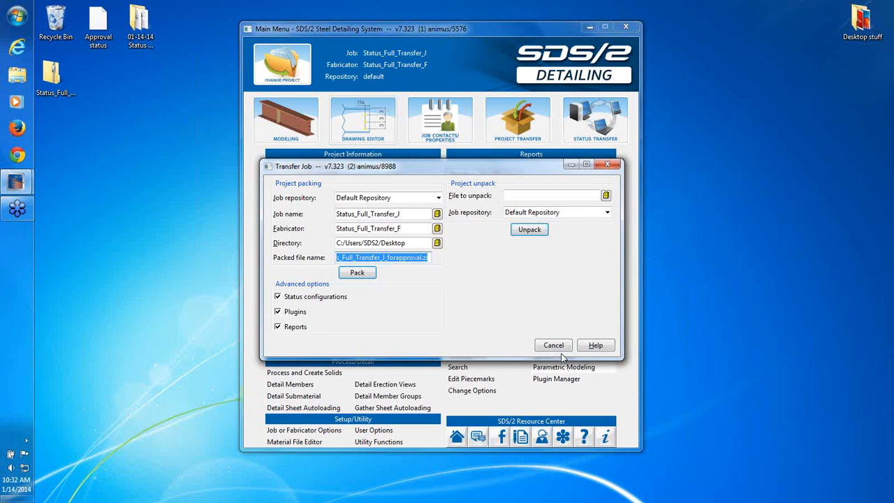
Move the packed zip to a clear spot on the desktop and examine the folders inside it
drag(59, 76, 111, 133)
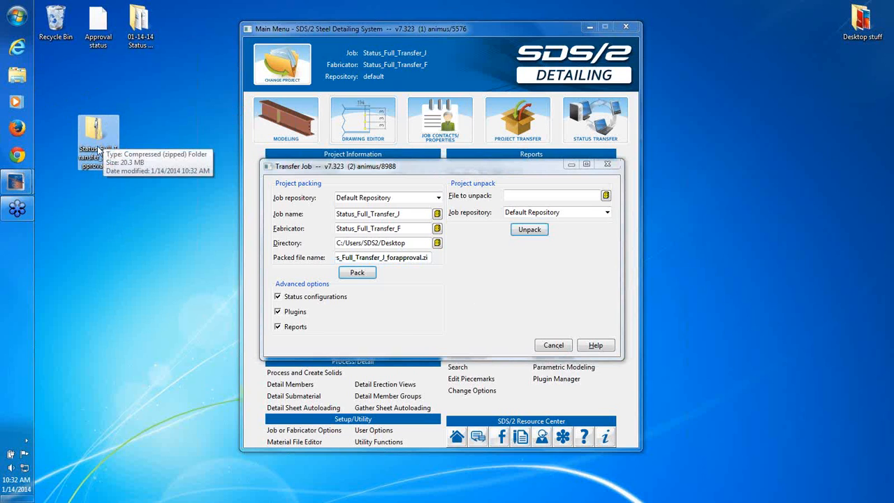
double_click(98, 133)
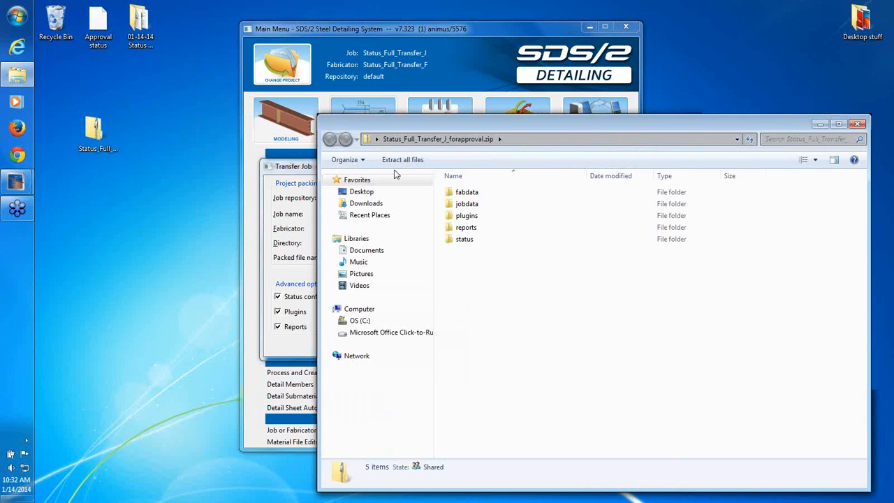
drag(405, 123, 259, 68)
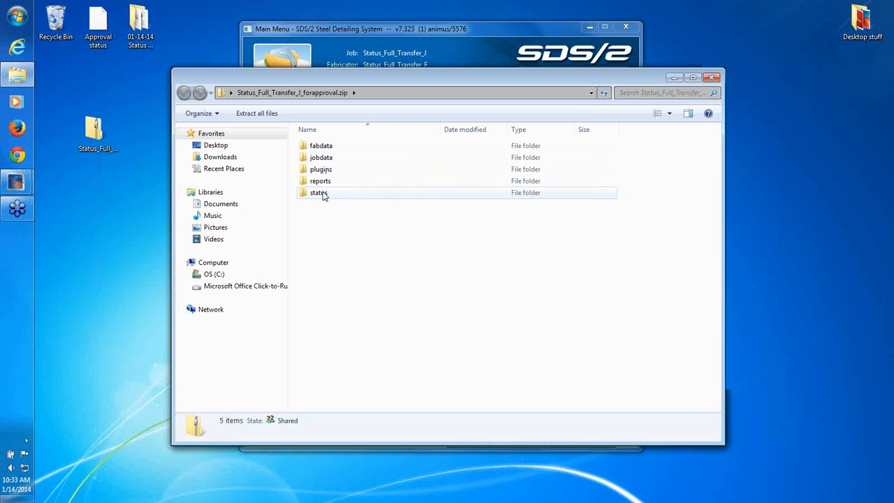
click(711, 78)
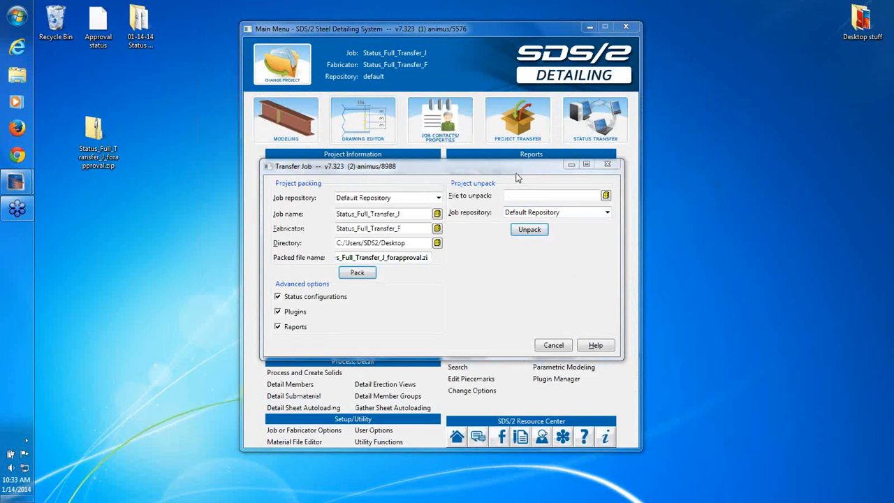
Choose Status_Full_Transfer_J_forapproval.zip from the Desktop as the file to unpack
click(605, 196)
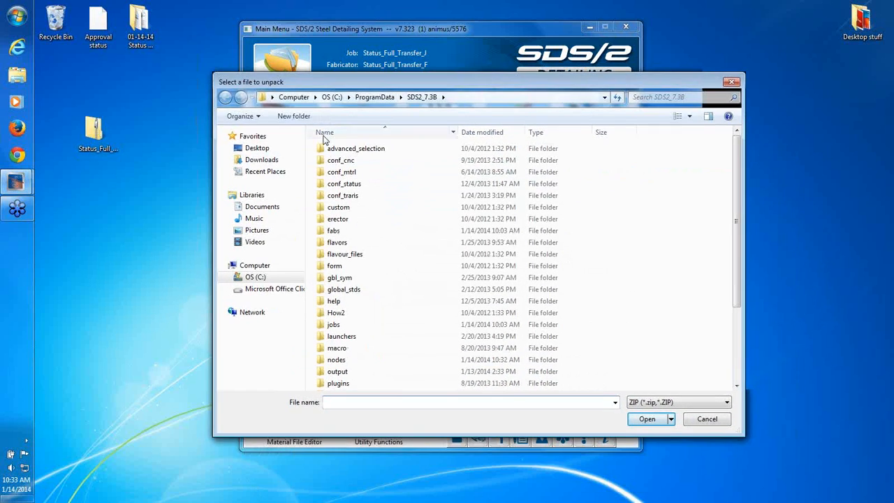
click(257, 148)
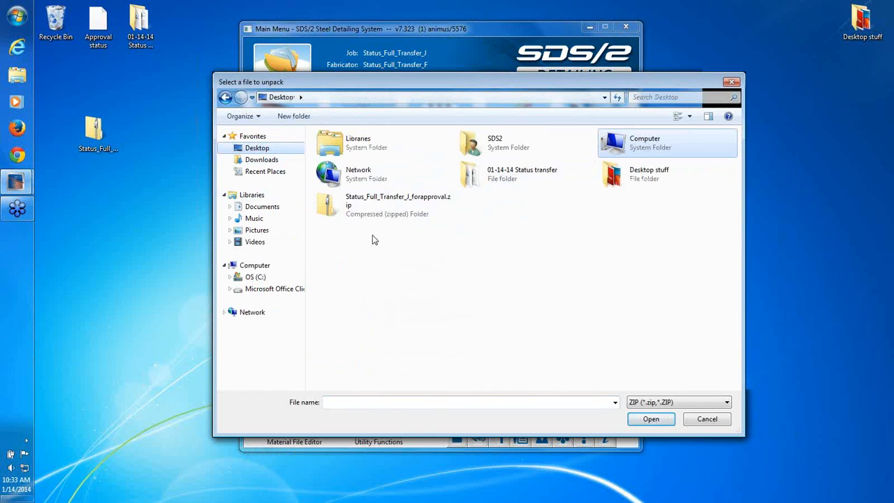
click(353, 211)
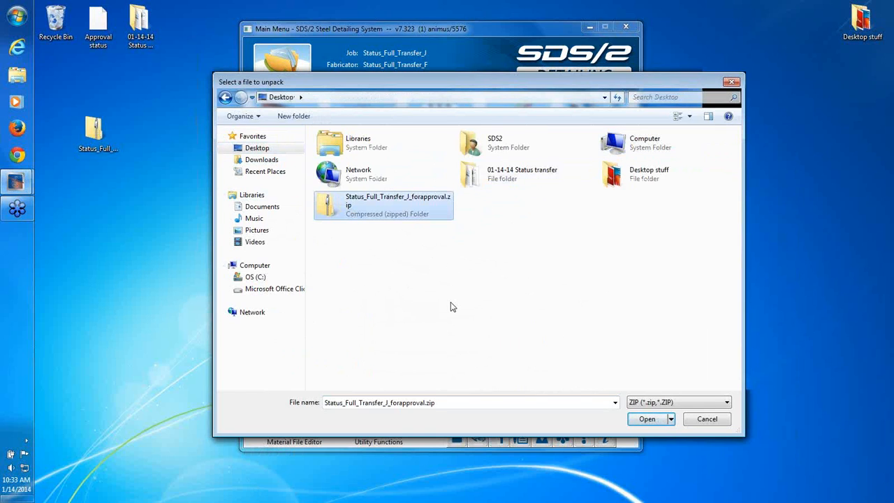
click(648, 419)
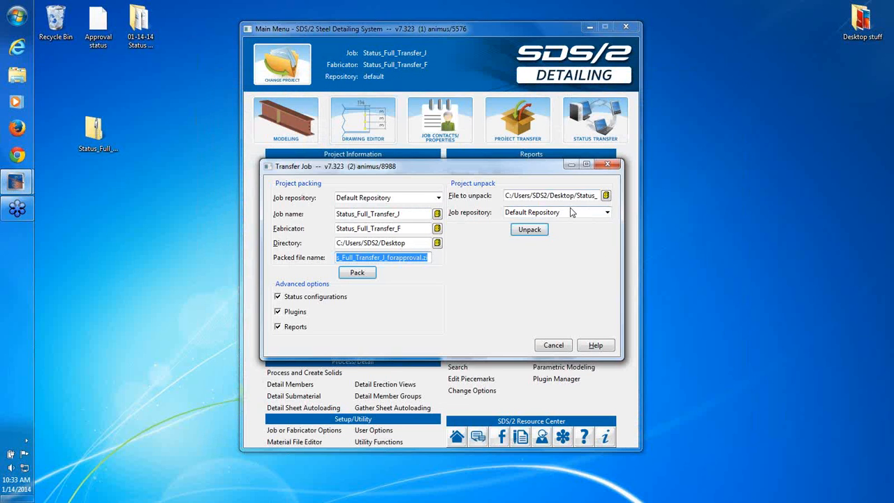
Unpack the file into the Default Repository without overwriting the existing fabricator and job
click(605, 213)
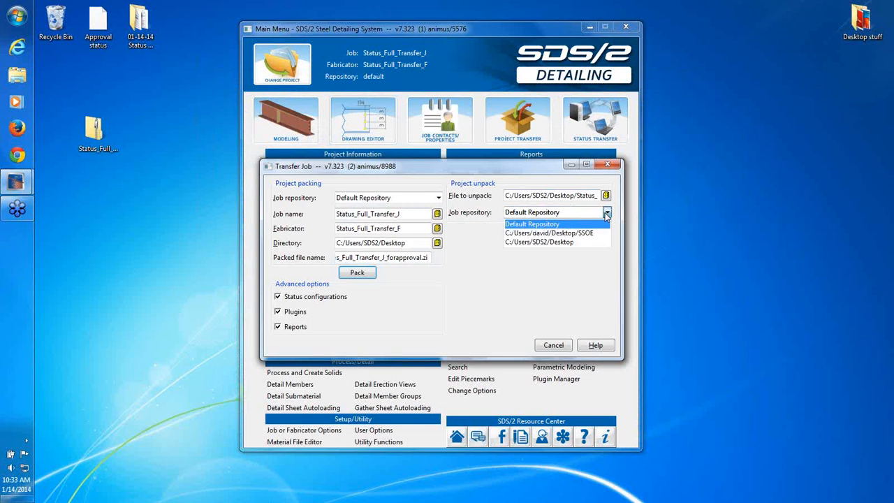
click(548, 223)
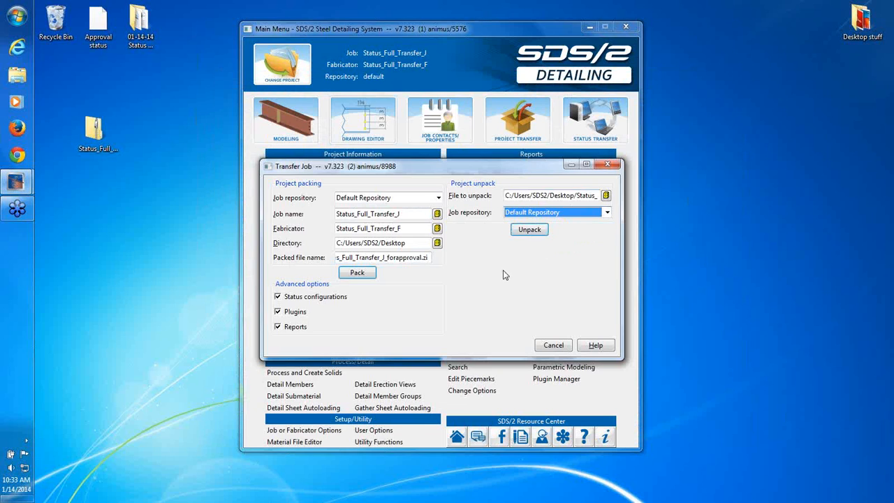
click(529, 230)
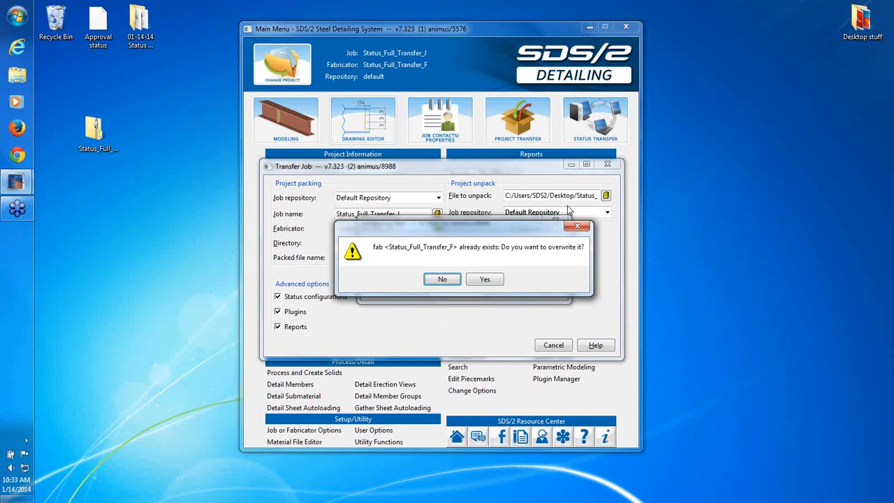
click(443, 280)
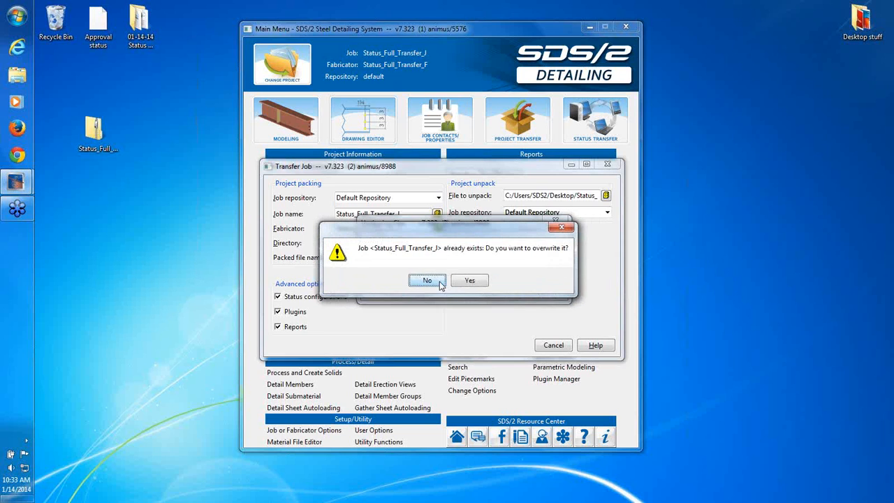
click(437, 281)
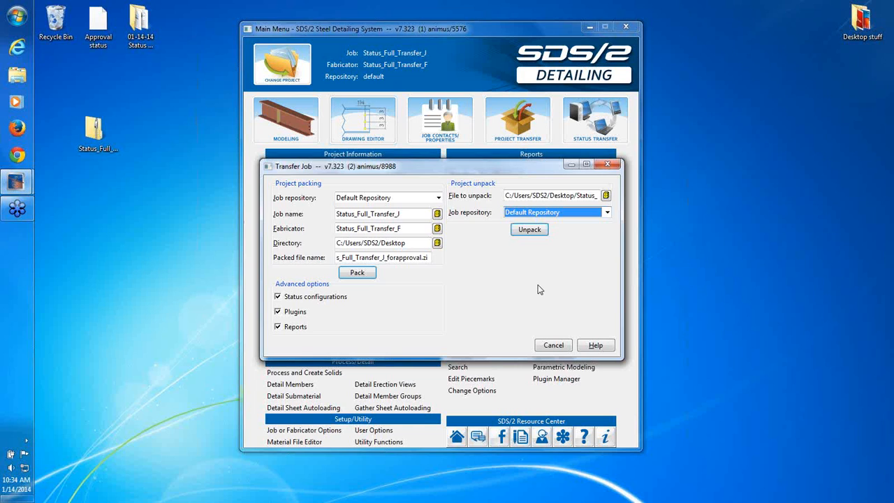
Switch to Windows Explorer and open the job folder C:\ProgramData\SDS2_7.3B\jobs\Status_Full_Transfer_J
click(59, 89)
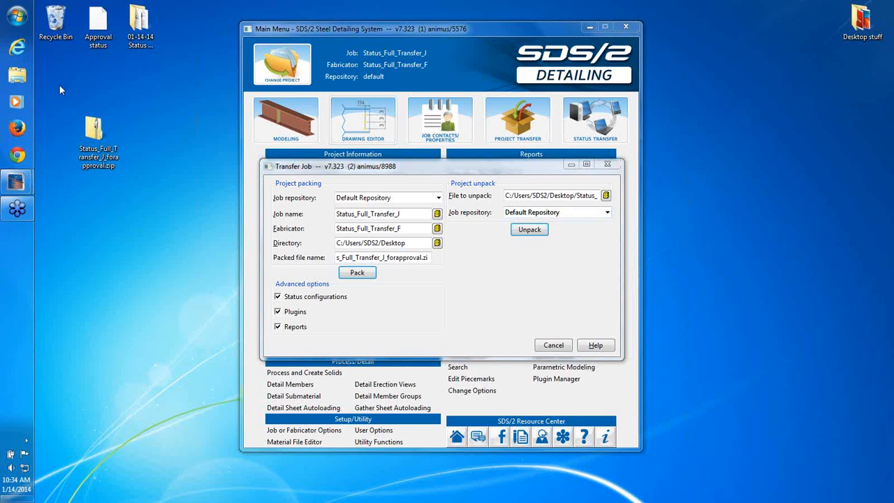
click(18, 75)
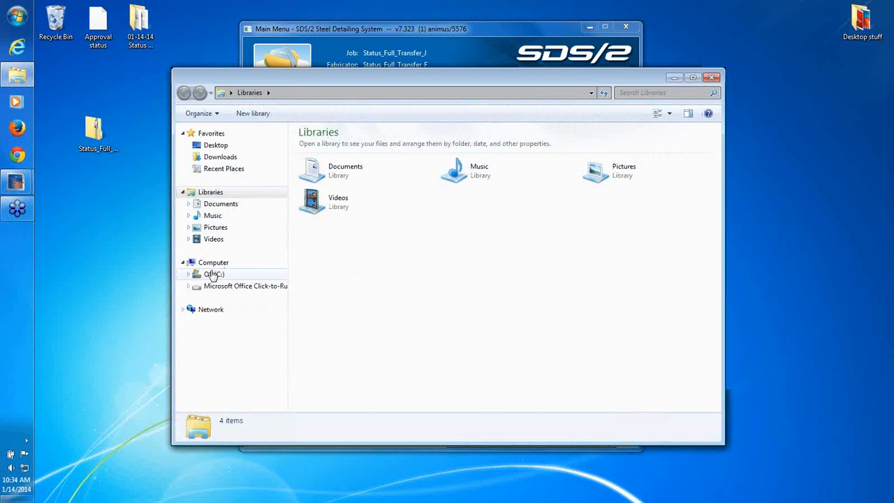
click(214, 274)
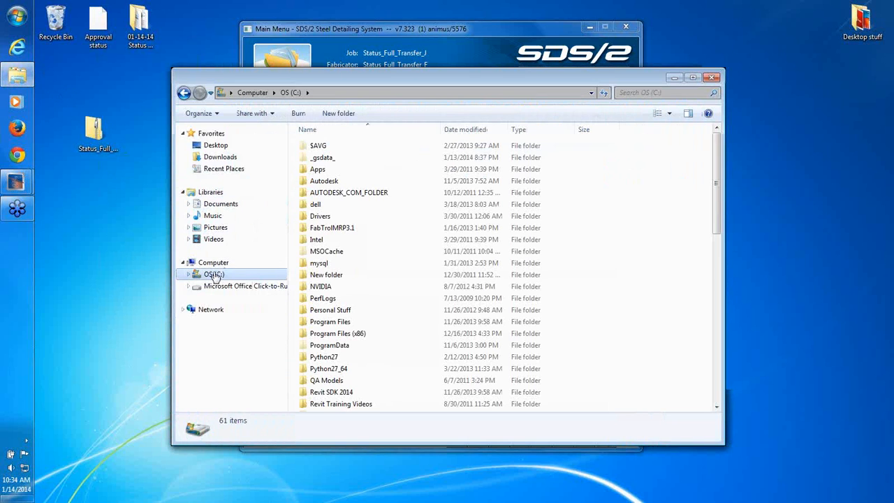
double_click(350, 347)
scroll(345, 356, down, 8)
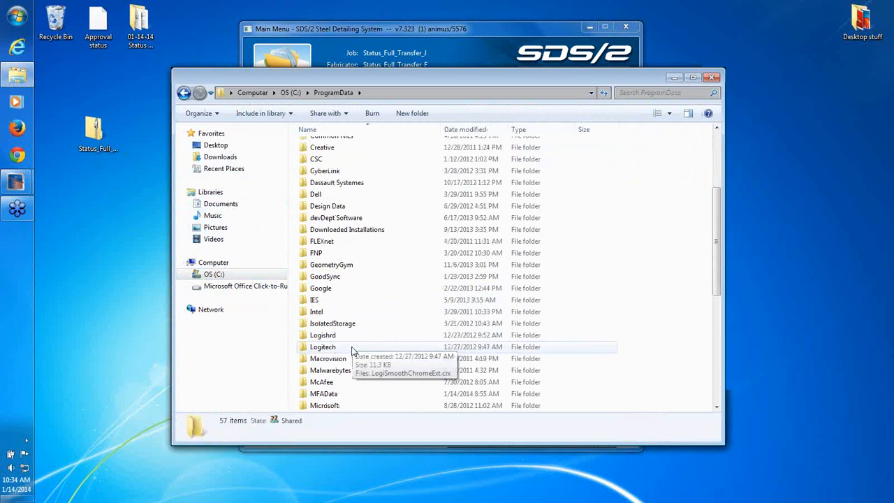
double_click(343, 357)
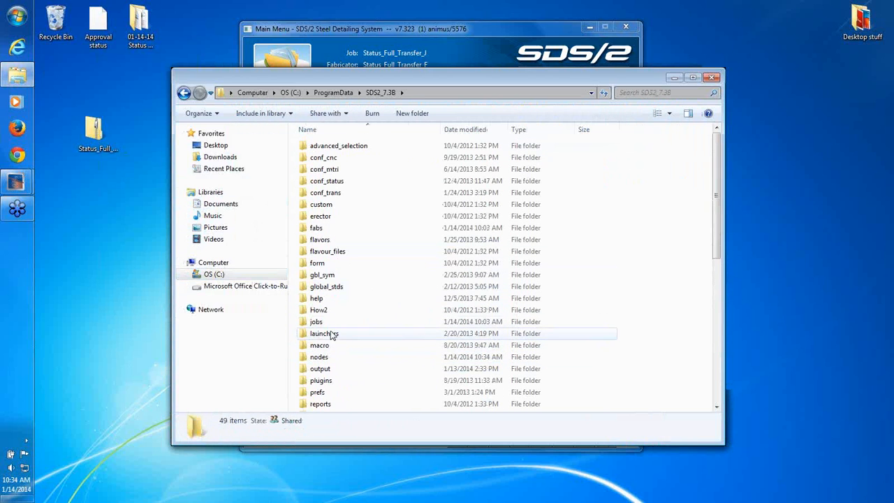
double_click(329, 321)
scroll(371, 278, down, 8)
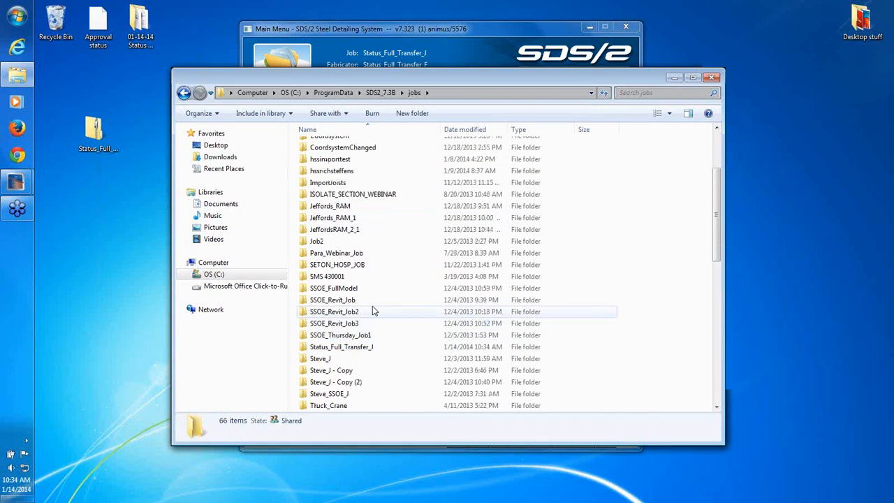
double_click(365, 208)
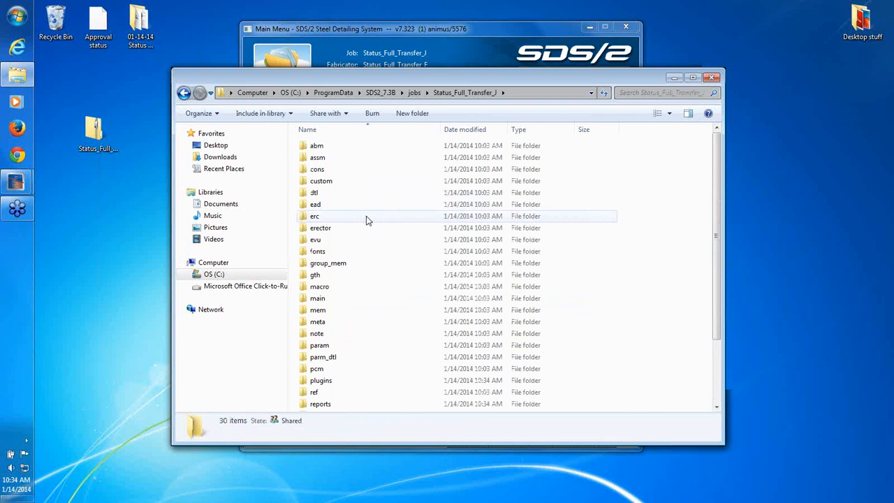
Check the job's plugins, reports and status folders for the unpacked files, and close the file window
scroll(387, 254, down, 2)
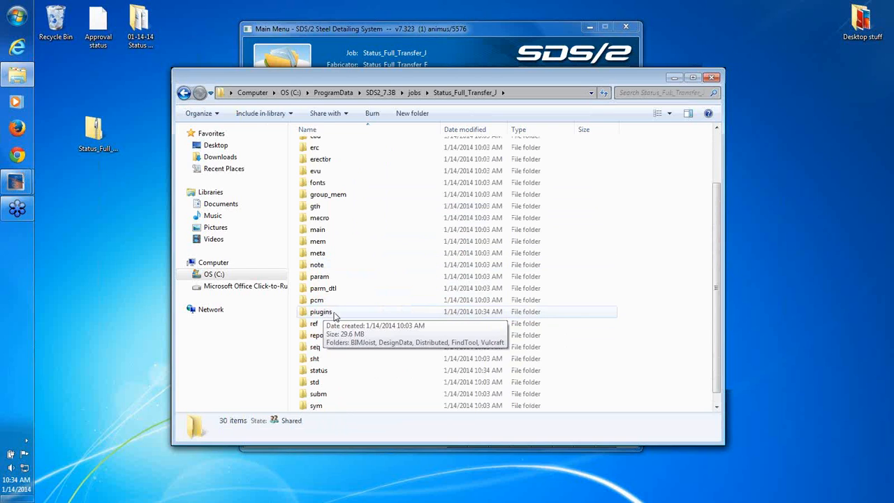
scroll(352, 318, down, 1)
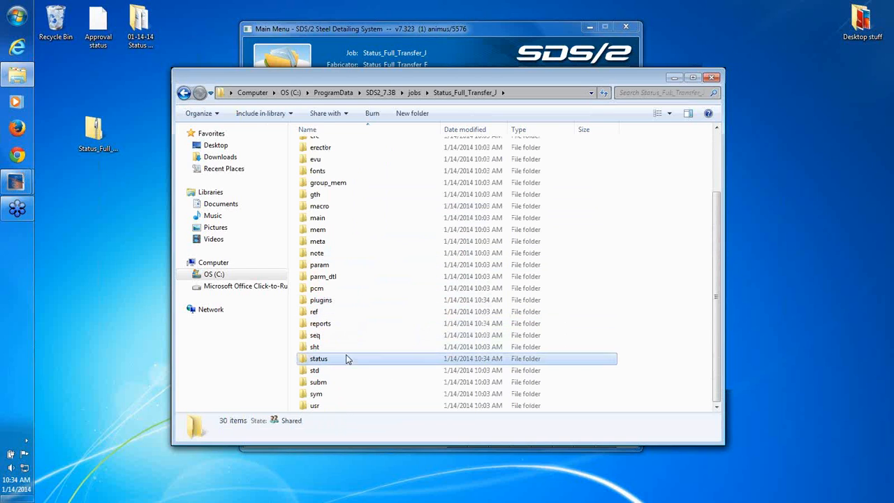
double_click(361, 324)
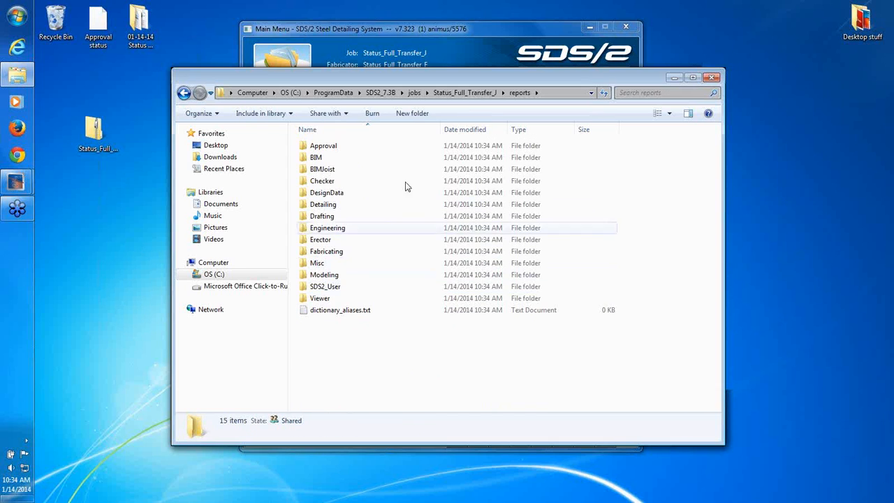
key(BackSpace)
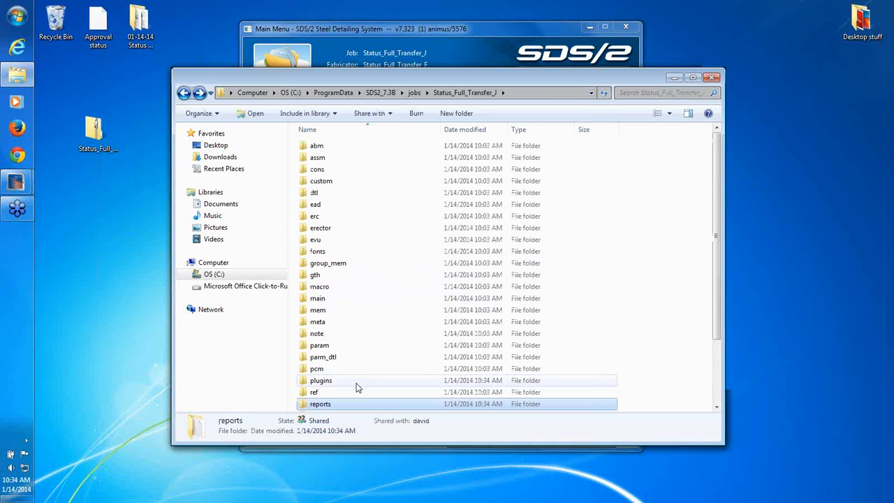
scroll(375, 356, down, 2)
double_click(343, 360)
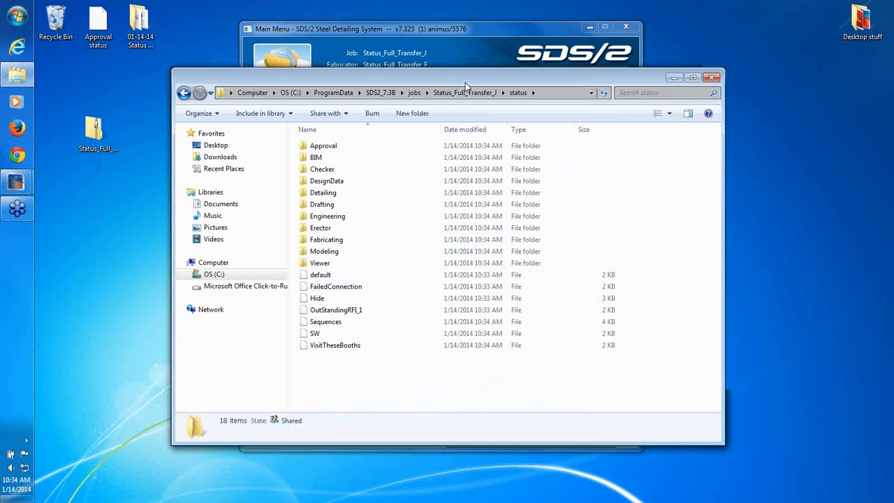
click(711, 79)
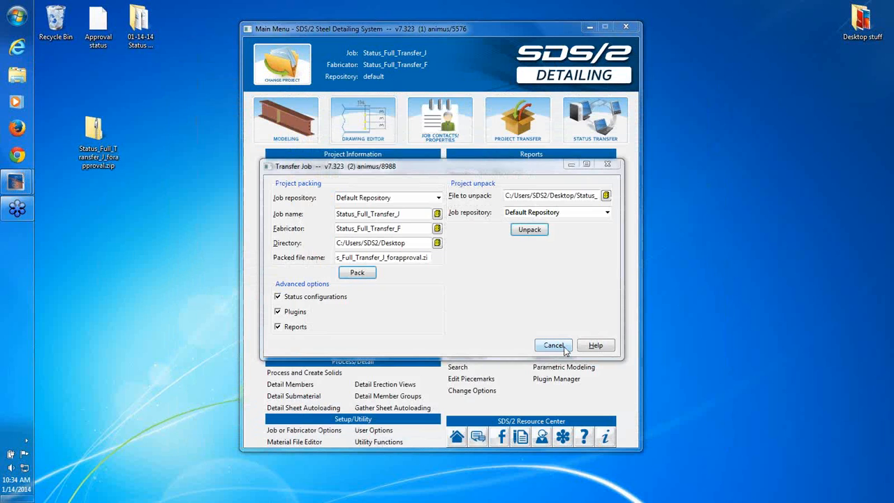
Close the job transfer dialog and open Status Transfer
click(552, 345)
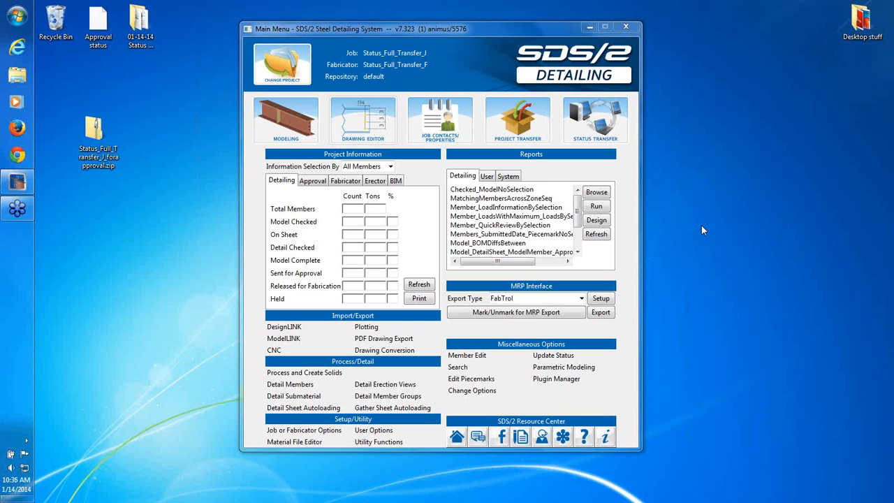
click(595, 120)
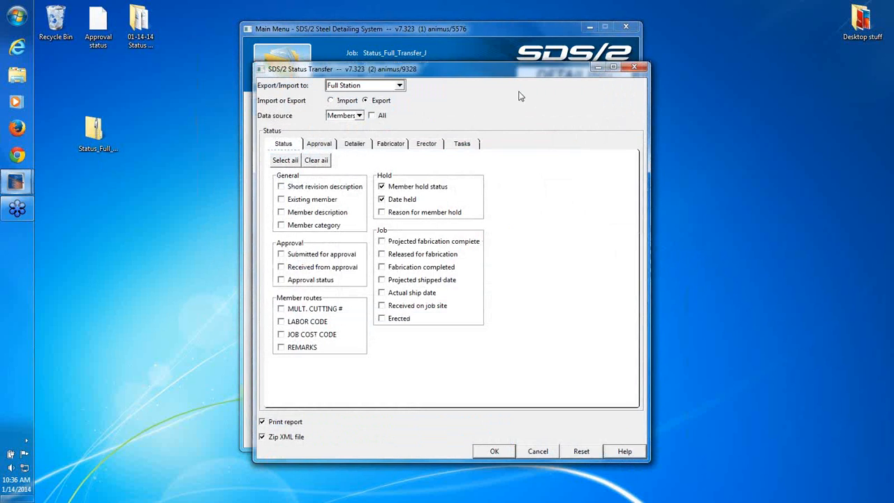
drag(518, 71, 514, 51)
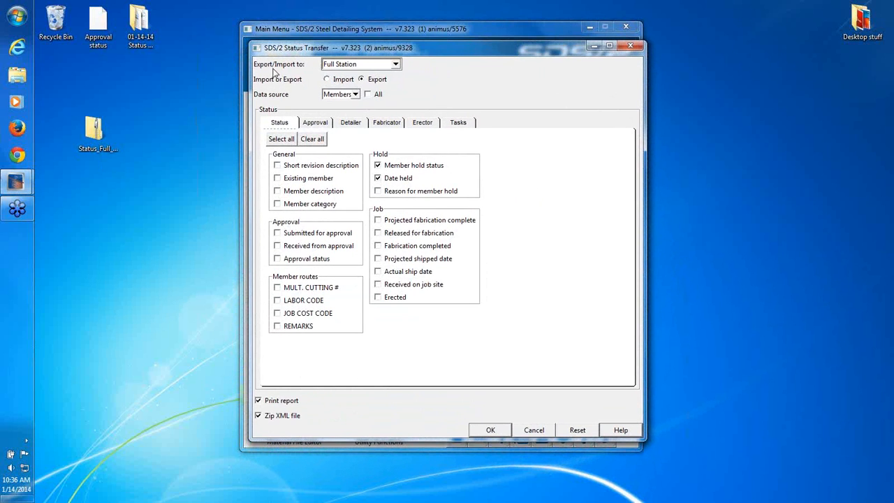
Set the export target to Approval Station, check its Status and Approval fields, and return the target to Full Station
click(396, 65)
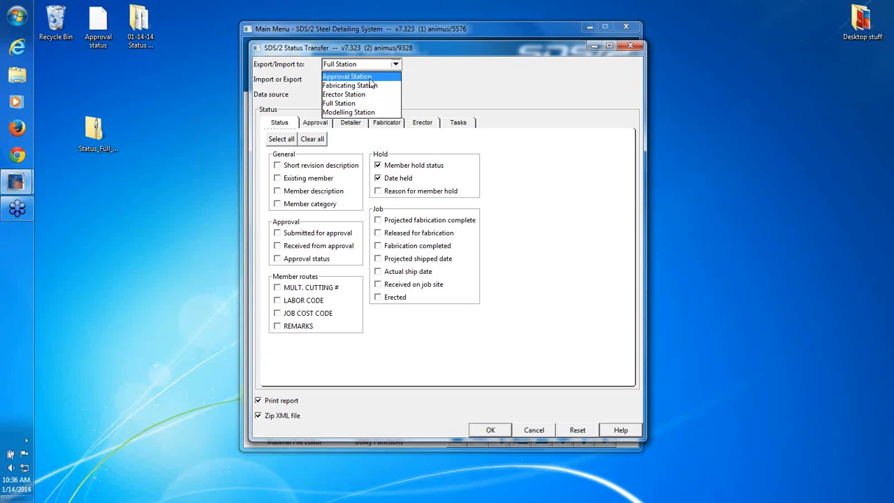
click(370, 76)
click(314, 125)
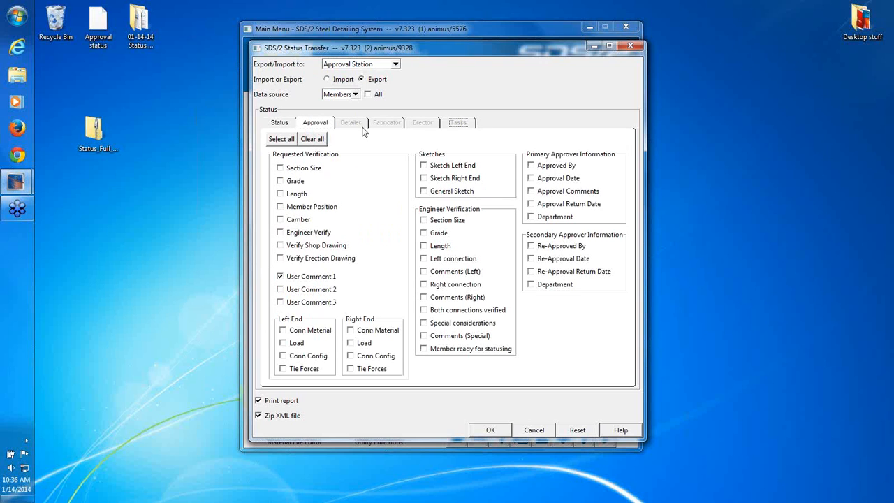
click(285, 124)
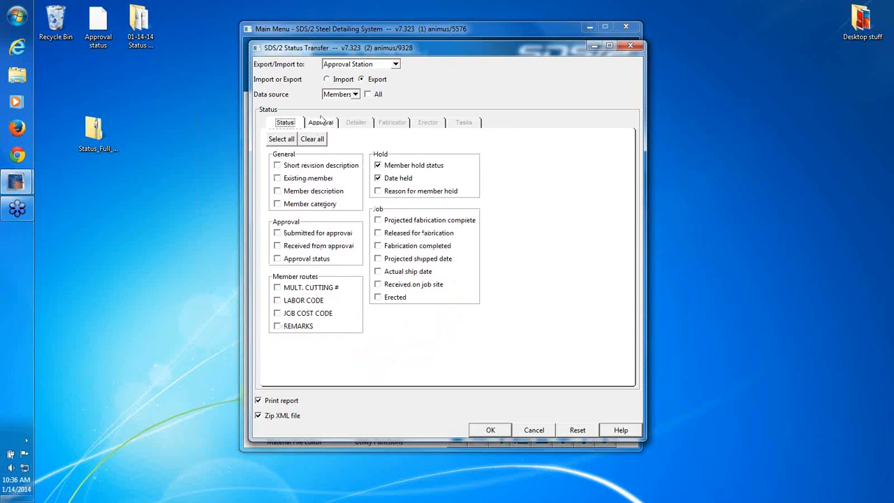
click(360, 66)
click(340, 103)
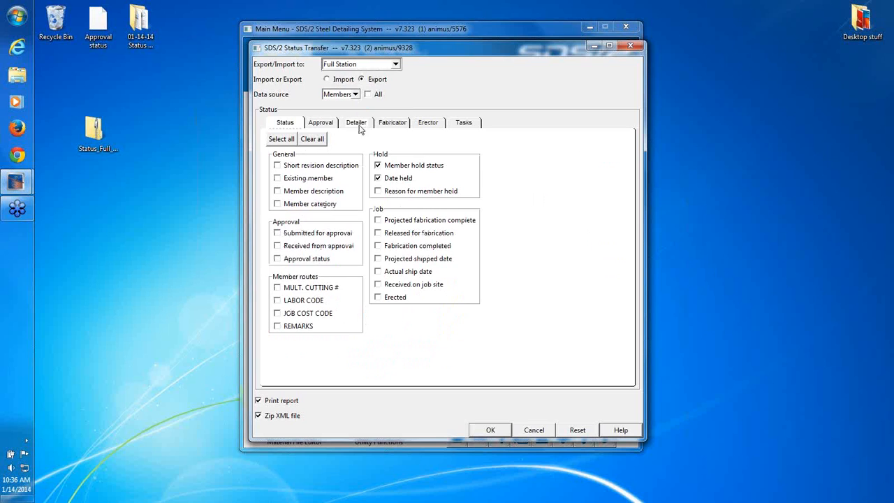
Review the Full Station fields in the Approval, Detailer, Fabricator, Erector, Tasks and Status categories
click(392, 124)
click(428, 124)
click(463, 124)
click(321, 123)
click(356, 123)
click(392, 123)
click(428, 124)
click(463, 123)
click(320, 124)
click(356, 124)
click(391, 123)
click(427, 124)
click(464, 124)
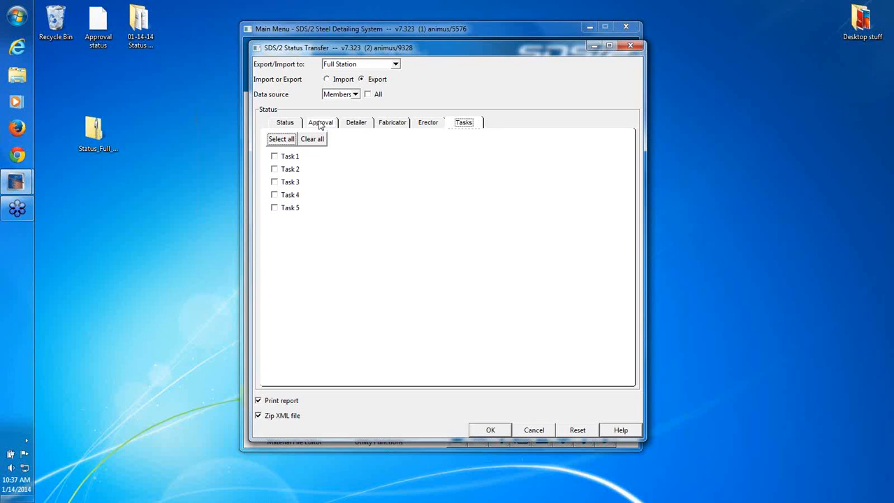
click(320, 122)
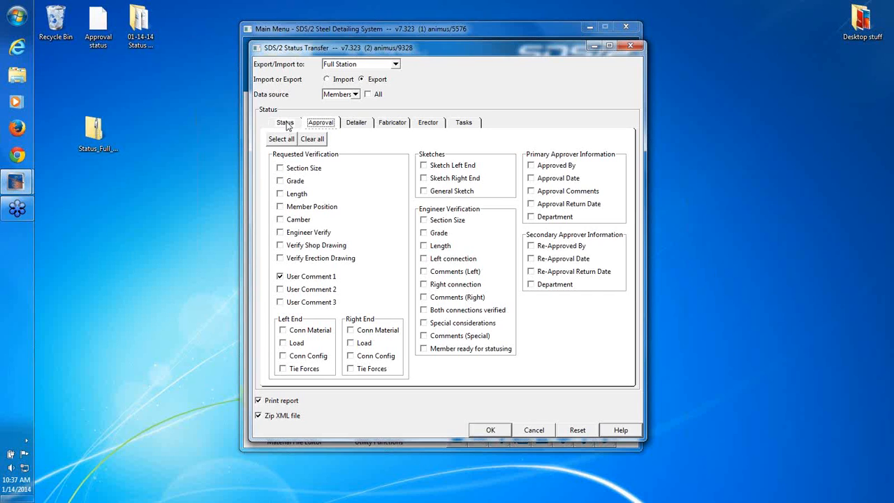
click(286, 123)
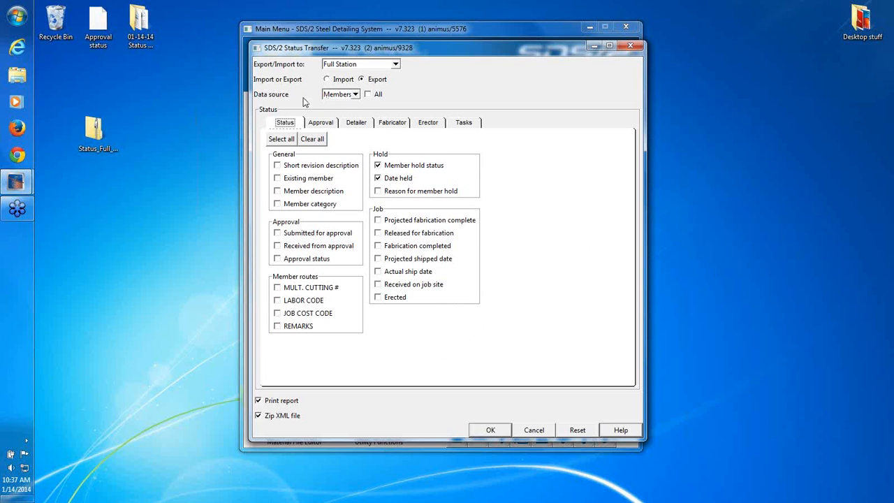
Check the data source choices Members and Sheets, keep Members, and include all members in the export
click(358, 97)
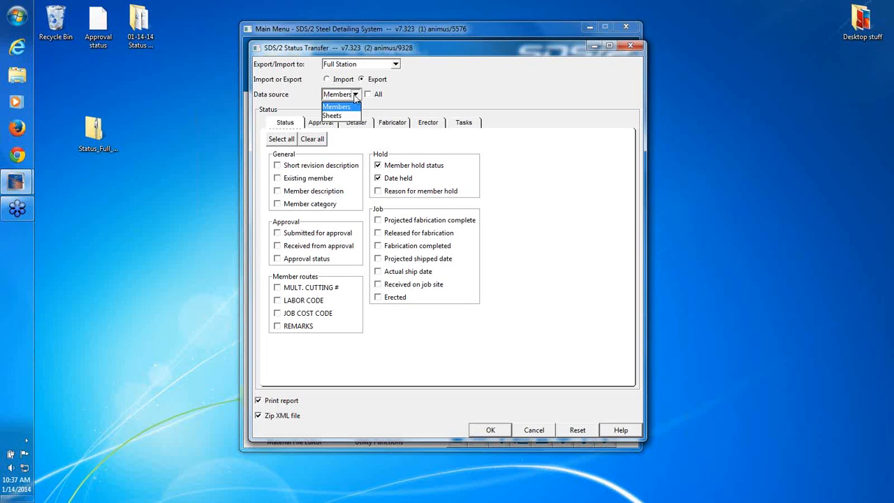
click(354, 99)
click(354, 99)
click(346, 117)
click(355, 95)
click(349, 107)
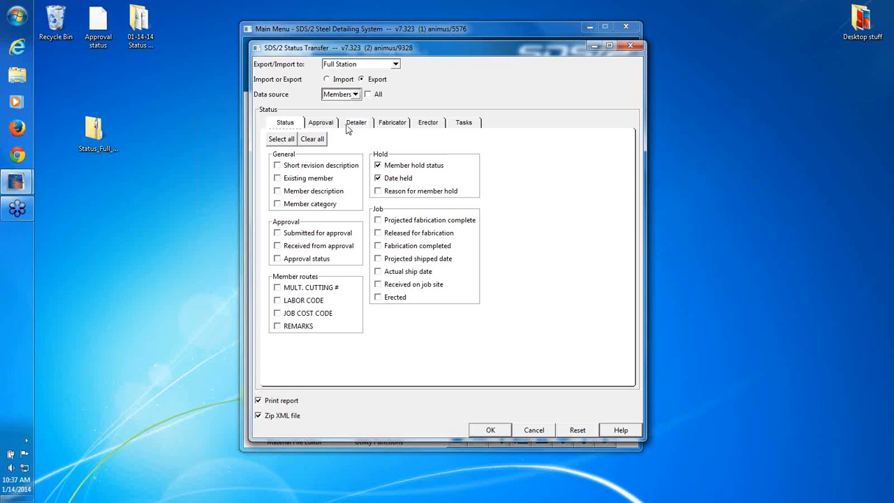
drag(464, 51, 463, 52)
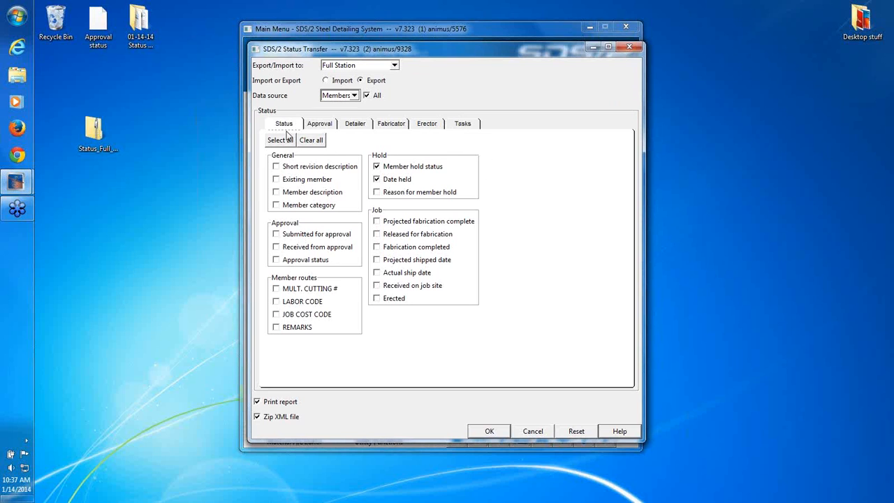
Try selecting all fields of the Status and Approval categories, and look through the Detailer and Fabricator categories
click(320, 124)
click(286, 123)
click(280, 140)
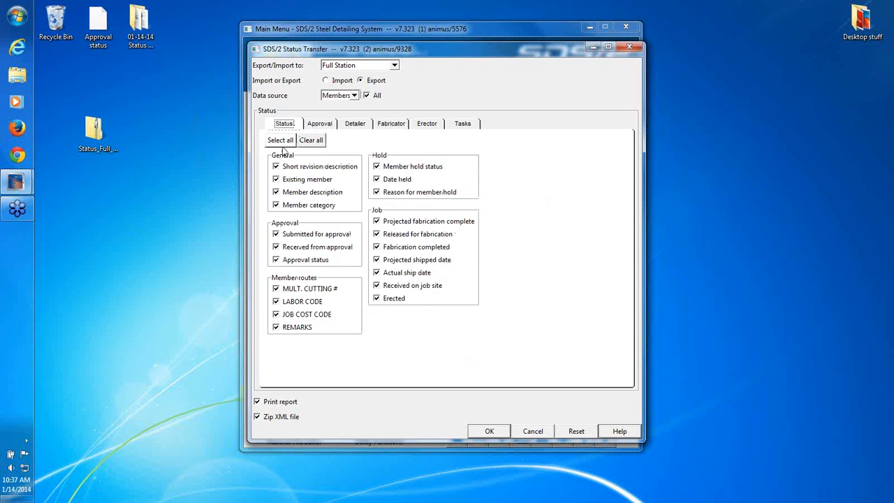
click(317, 124)
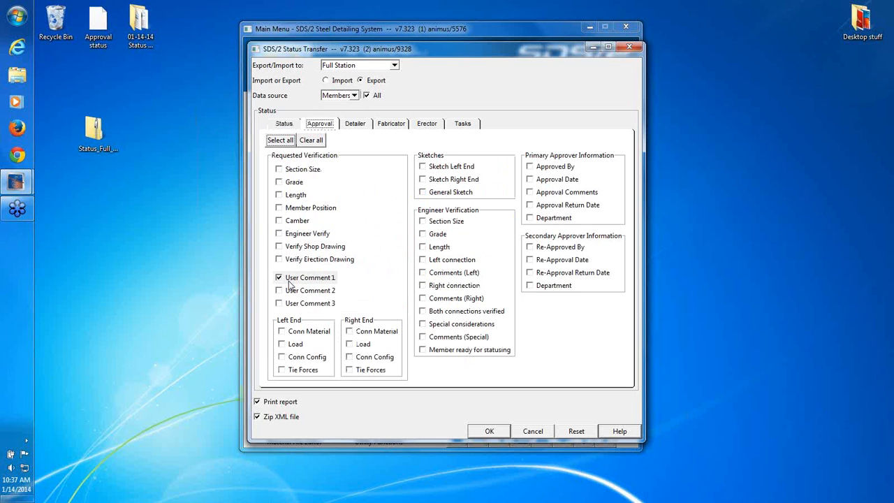
click(282, 140)
click(284, 124)
click(315, 123)
click(355, 124)
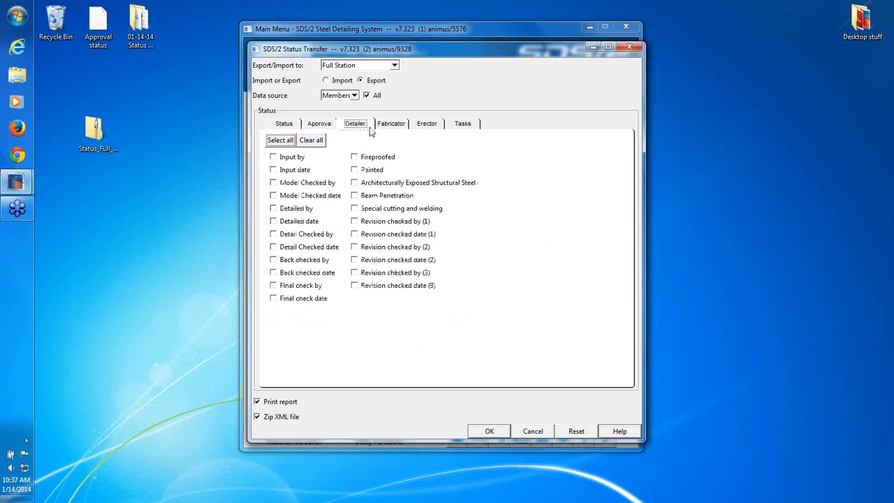
click(391, 124)
click(319, 123)
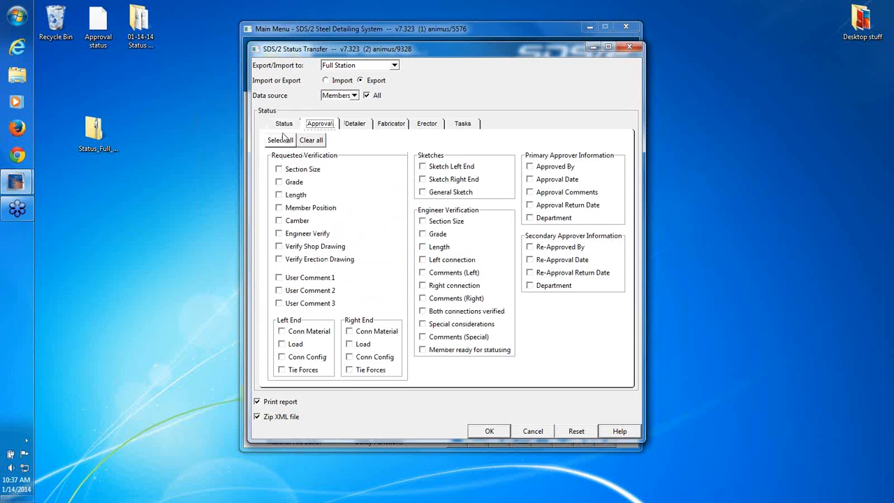
Clear all Status fields and check the Approval and Detailer categories
click(284, 125)
click(307, 142)
click(315, 125)
click(355, 124)
click(319, 123)
click(283, 124)
Select every field in the Status and Approval categories for export
click(286, 140)
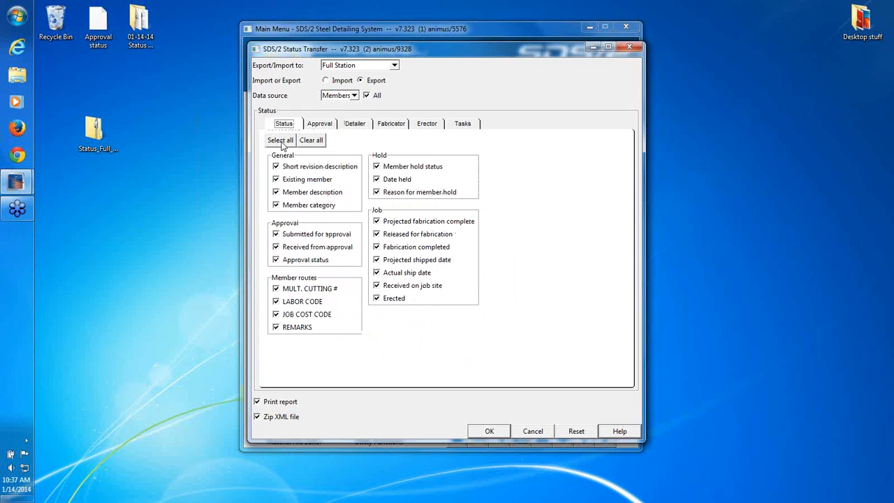
click(320, 124)
click(280, 140)
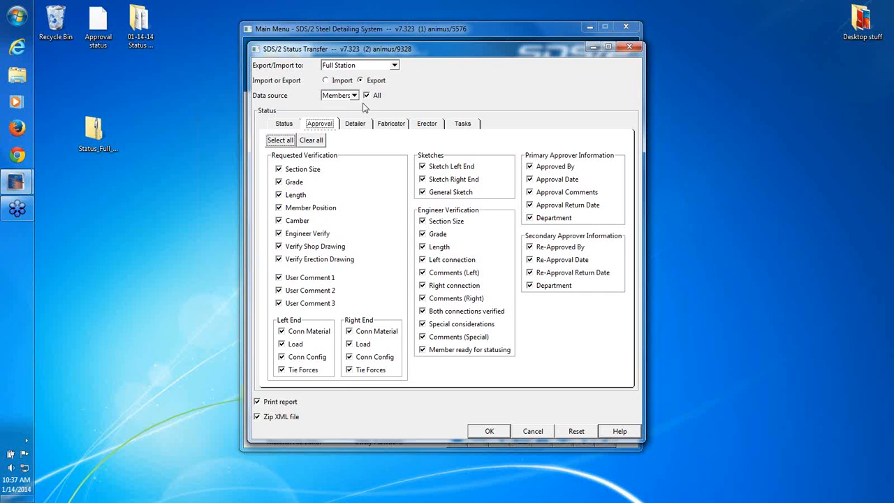
Set the export target to Erector Station, check its Erector fields, and return the target to Full Station
click(368, 66)
click(369, 98)
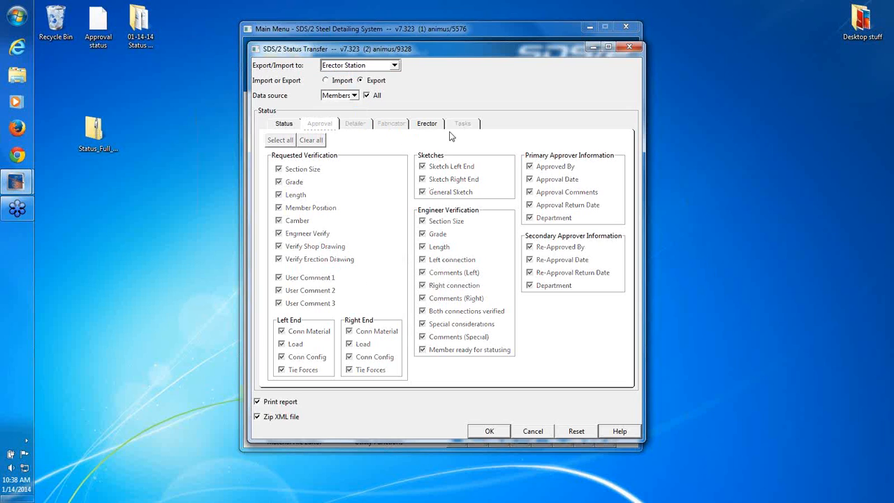
click(429, 124)
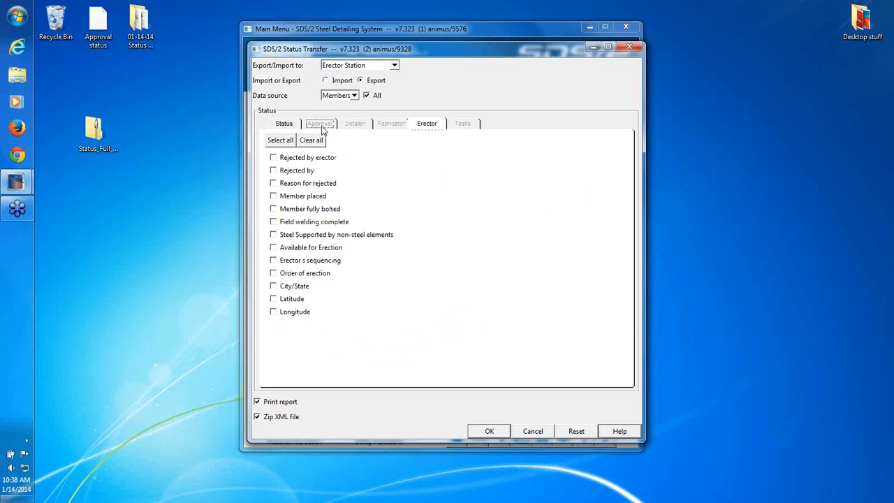
click(370, 67)
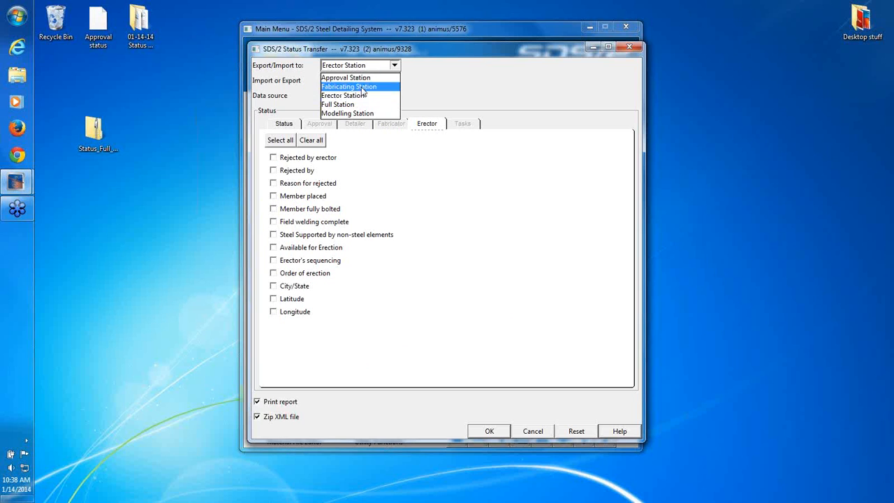
click(355, 105)
Clear all Approval fields and turn off the option to export all members, keeping the Status fields selected
click(319, 123)
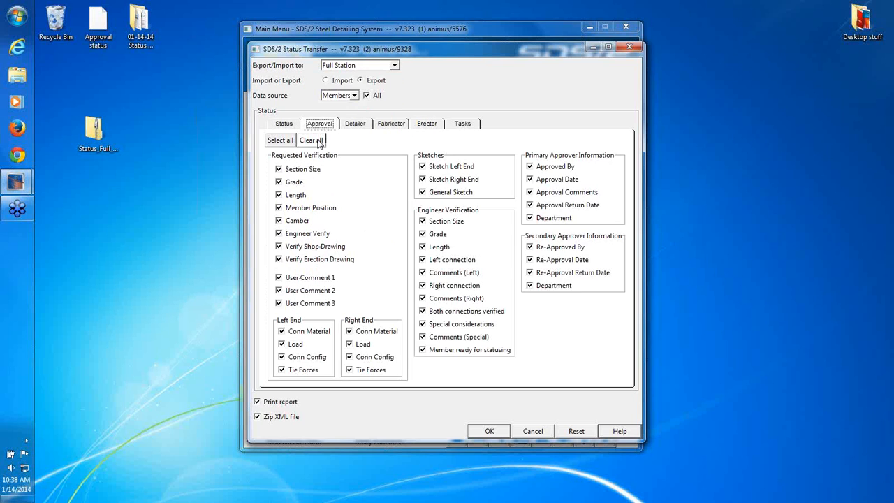
click(307, 143)
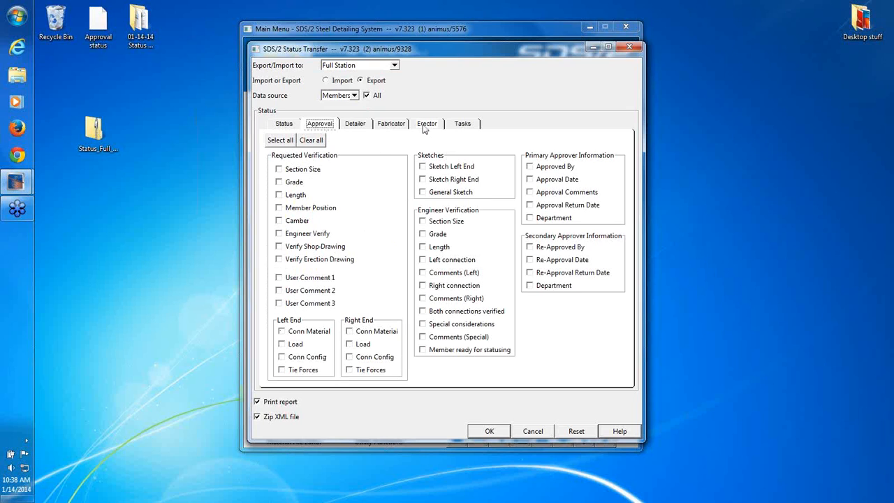
click(367, 96)
click(283, 123)
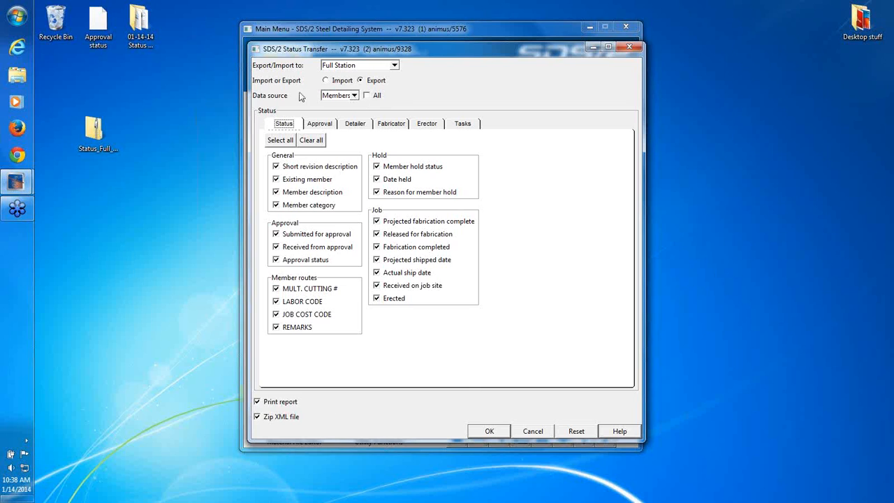
Accept the transfer settings and select members C_1 through C_5 for the status export
click(499, 434)
drag(442, 201, 471, 157)
scroll(458, 213, down, 20)
scroll(457, 220, down, 6)
drag(533, 252, 532, 190)
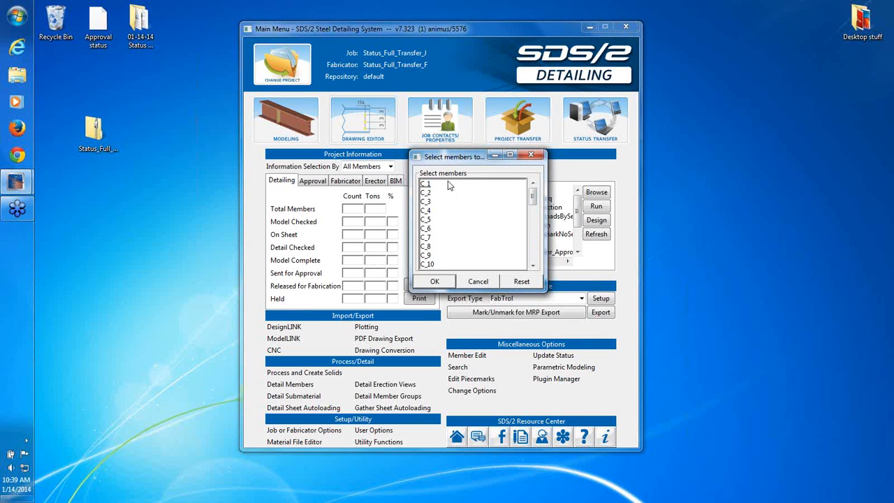
click(424, 184)
shift+click(428, 221)
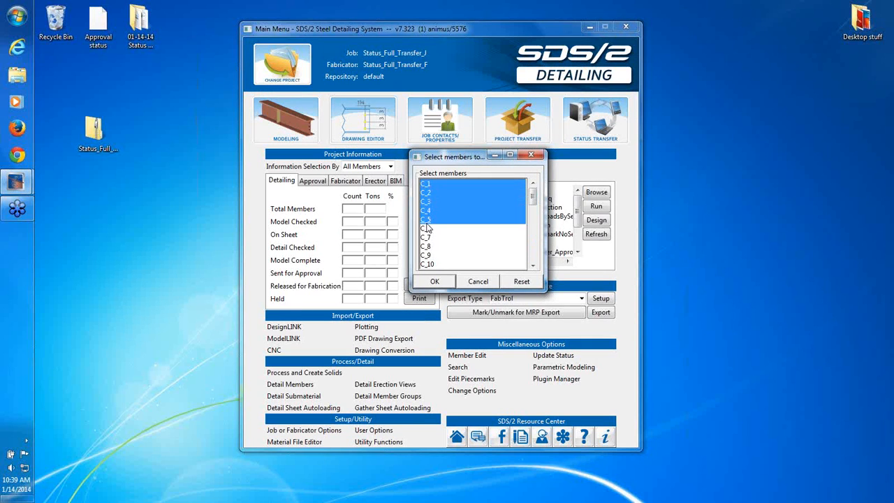
click(440, 282)
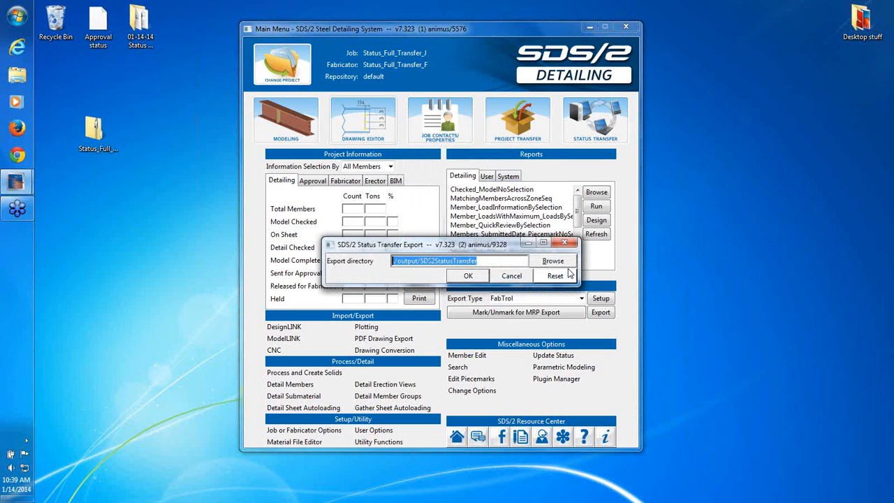
Export the status data to the SDS2StatusTransfer folder on the Desktop and check the exported file in that folder
click(564, 264)
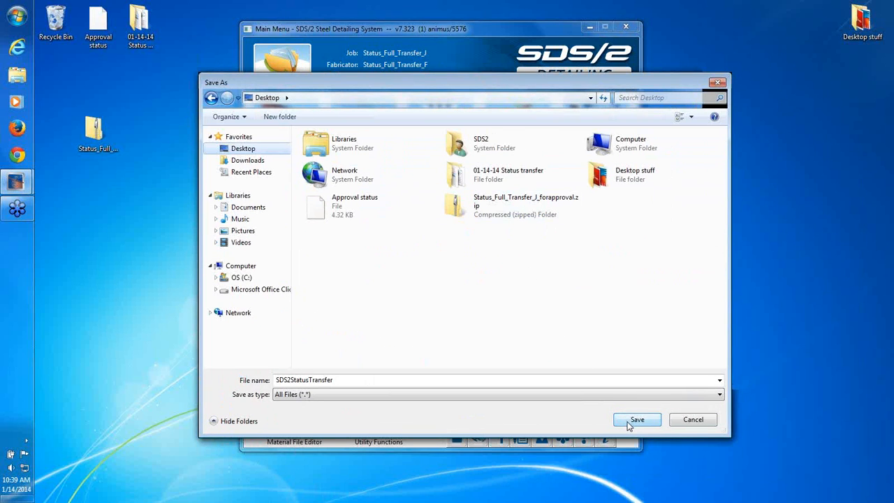
click(628, 420)
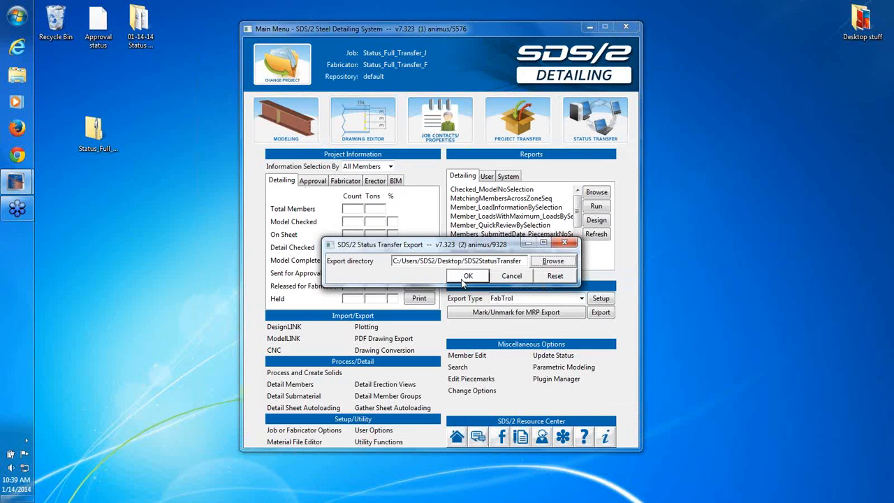
click(466, 277)
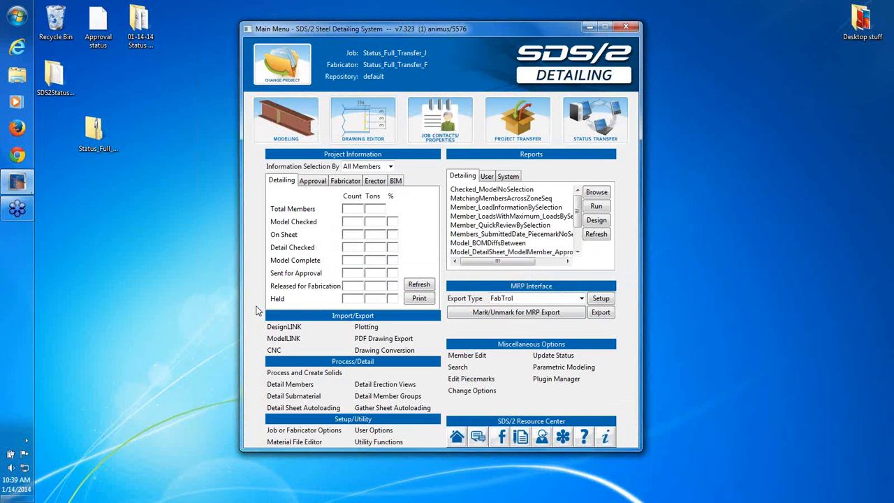
double_click(58, 76)
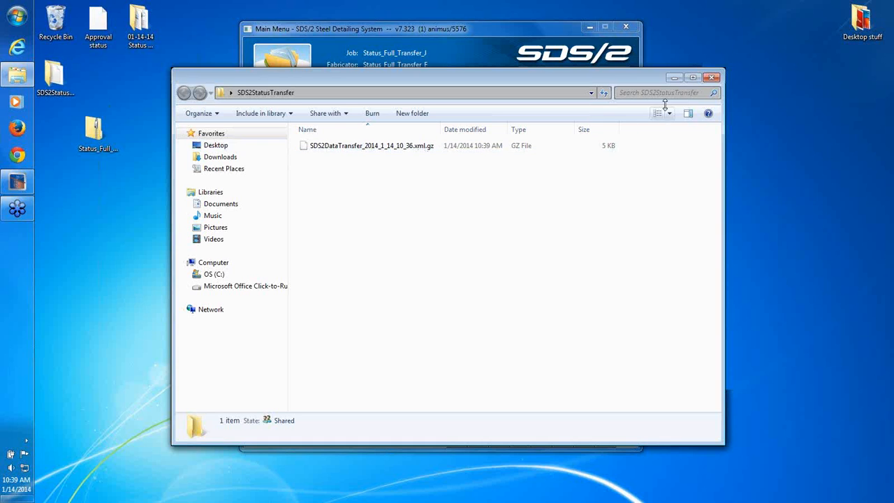
click(711, 77)
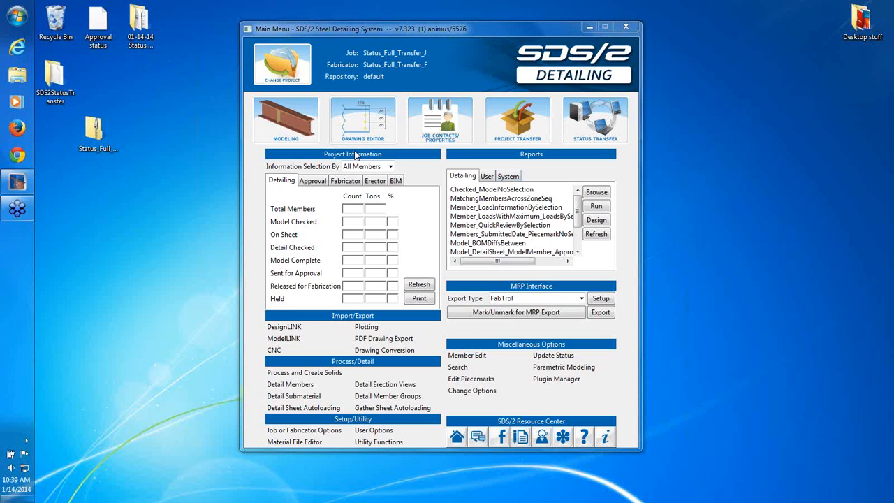
Open the job's model in Modeling at the 99-2 elevation view
click(285, 120)
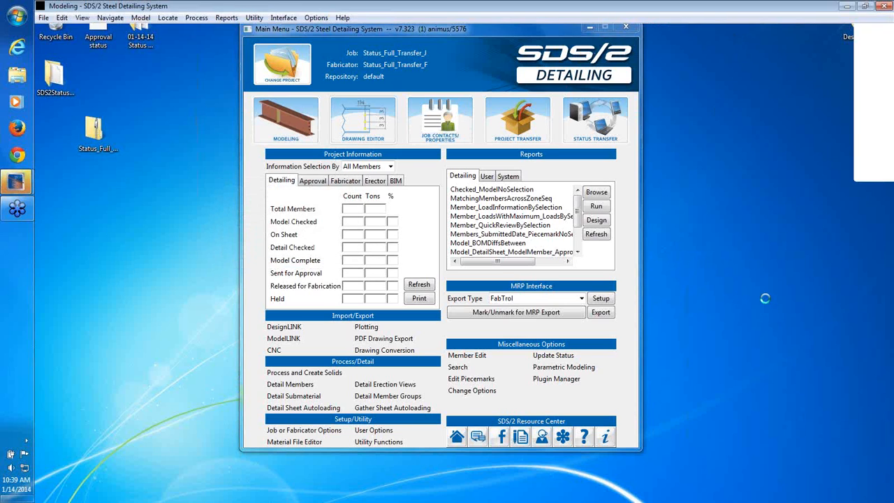
key(Return)
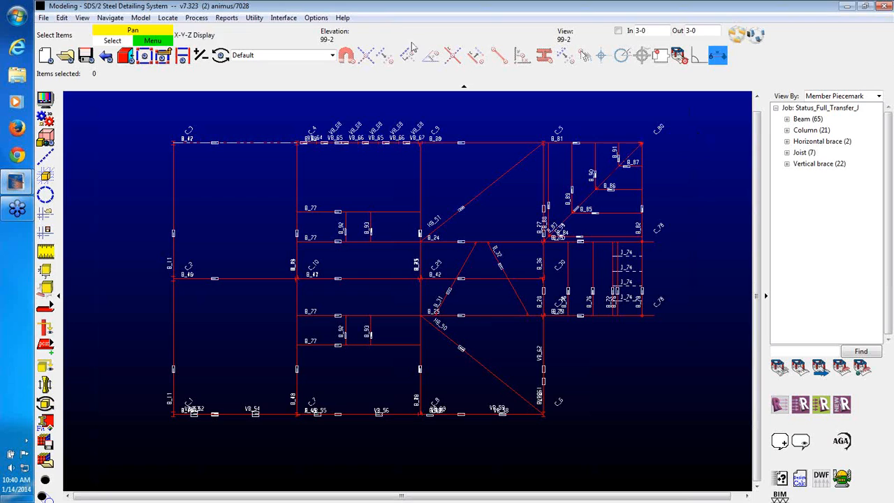
Examine the Model -- Parametric command group in the toolbar configuration for the SDS/2 Full Transfer and SDS/2 Status Transfer commands, and close it
click(314, 18)
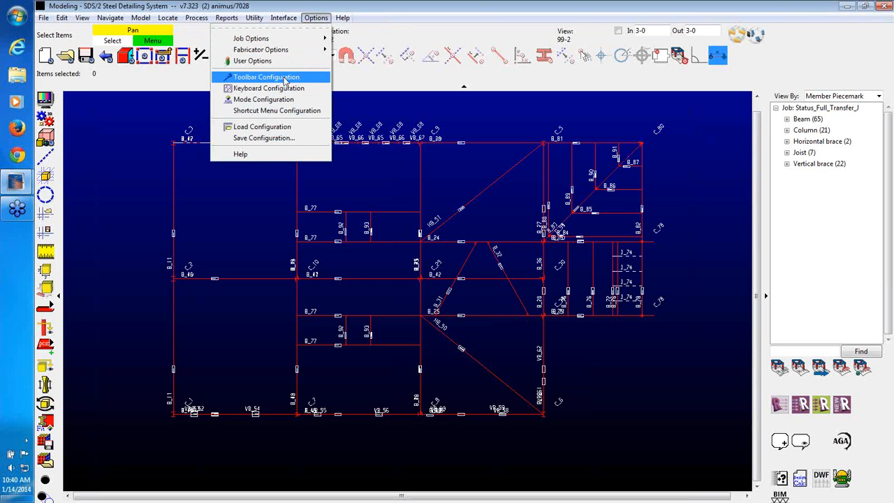
click(284, 80)
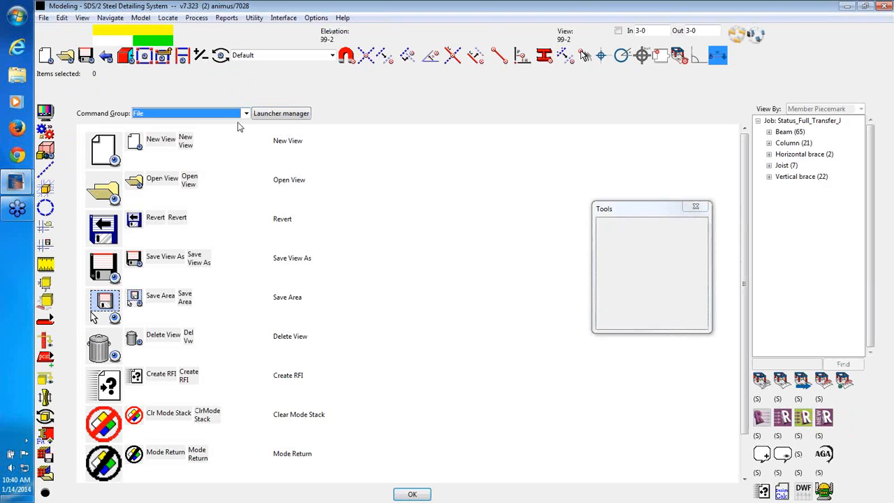
click(246, 113)
scroll(214, 180, down, 5)
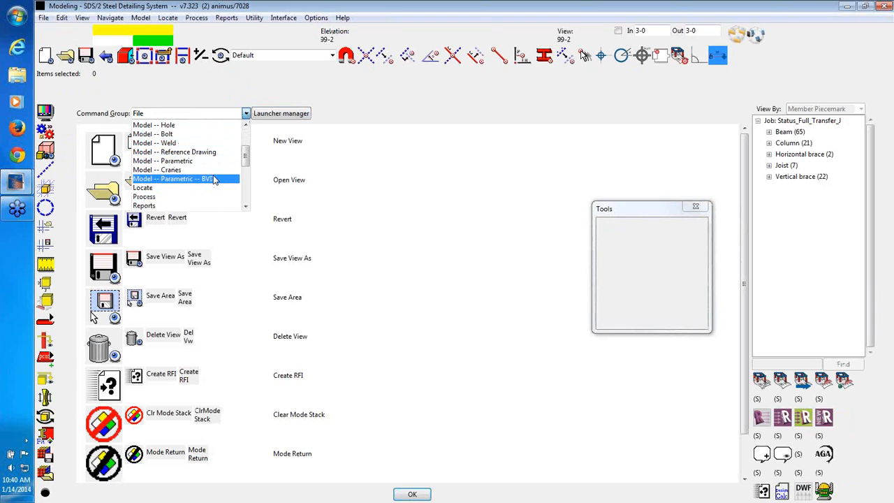
click(193, 162)
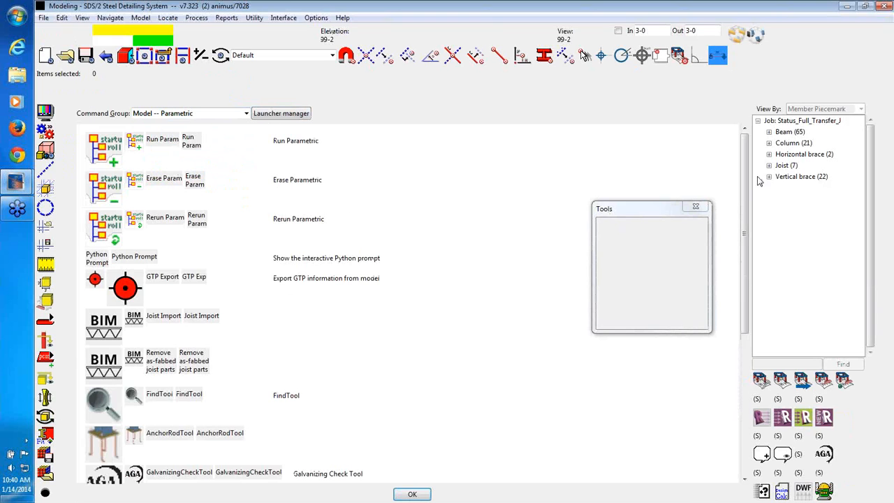
drag(744, 150, 727, 281)
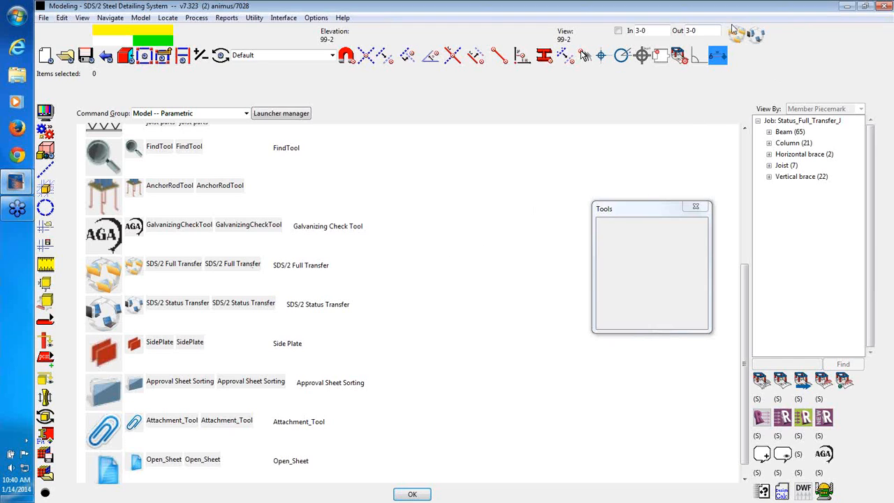
click(415, 494)
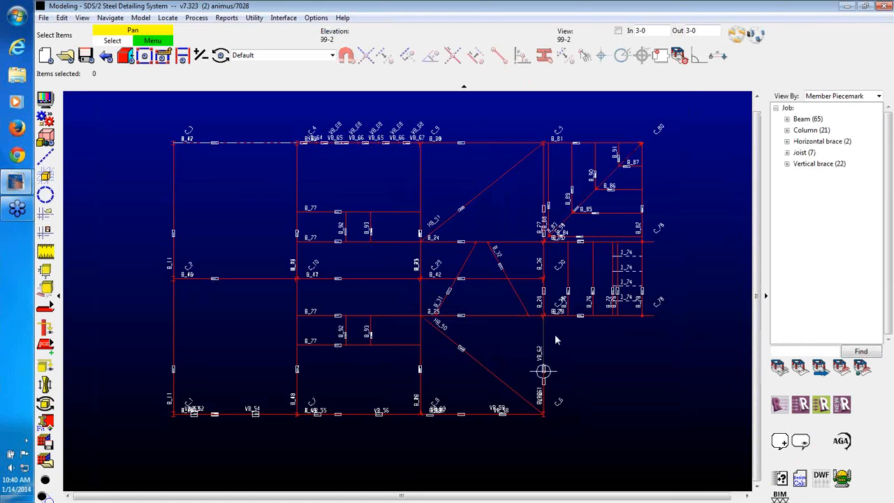
Start SDS/2 Full Transfer and set the transfer type to Full - Choose Data for the Full Station export
click(736, 37)
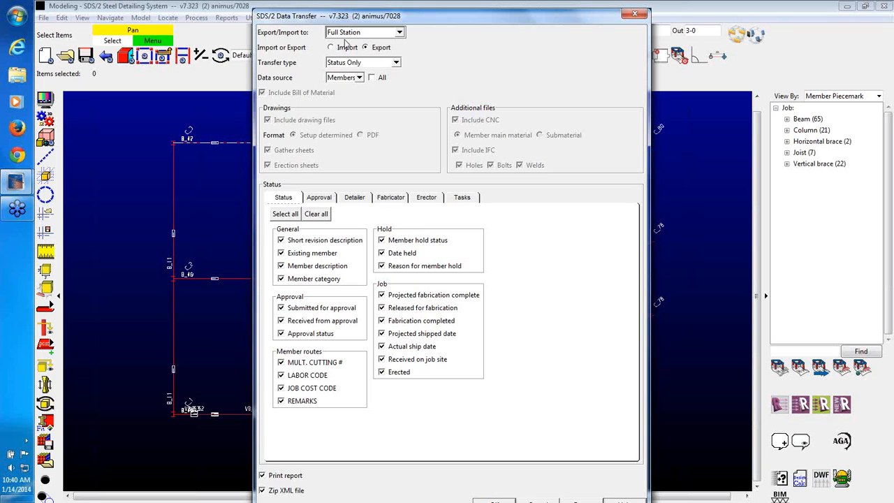
click(396, 62)
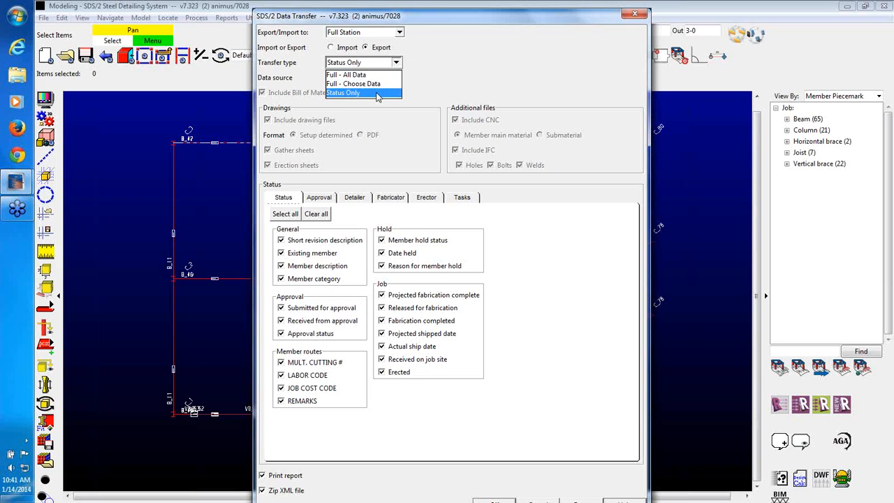
click(377, 83)
click(388, 64)
click(377, 92)
click(396, 63)
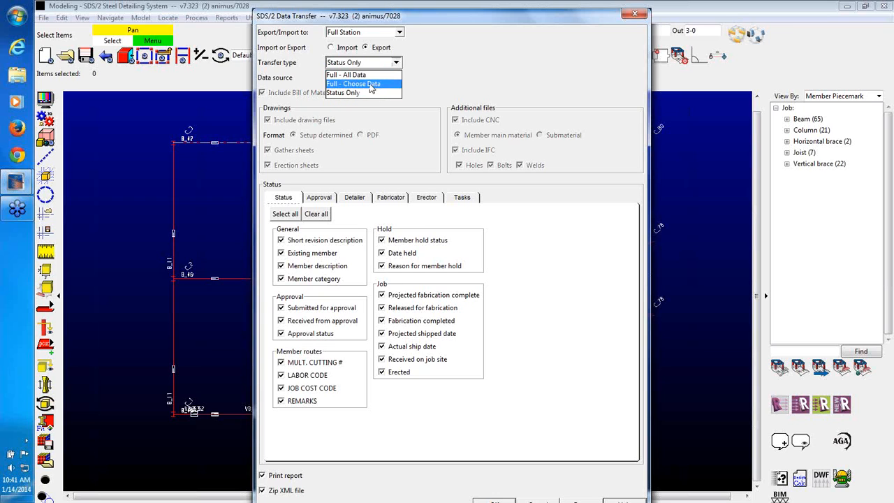
click(357, 83)
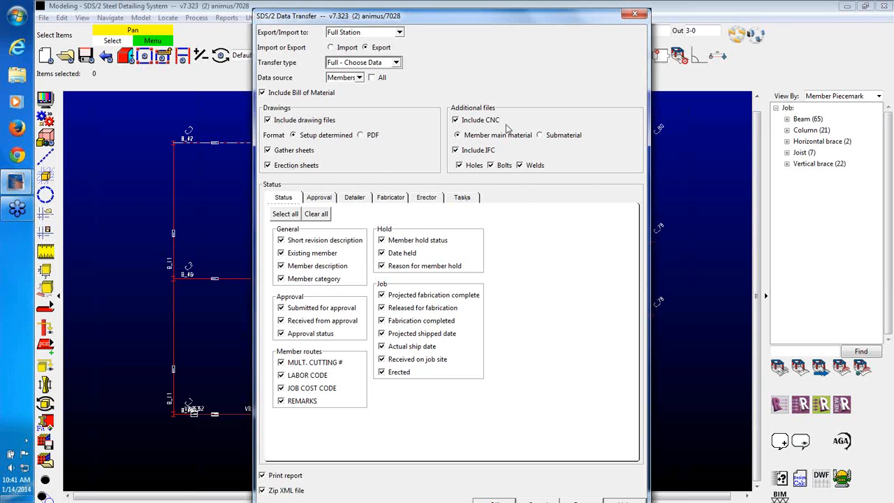
Switch the transfer type to Full - All Data to view its options, and return it to Full - Choose Data
click(377, 64)
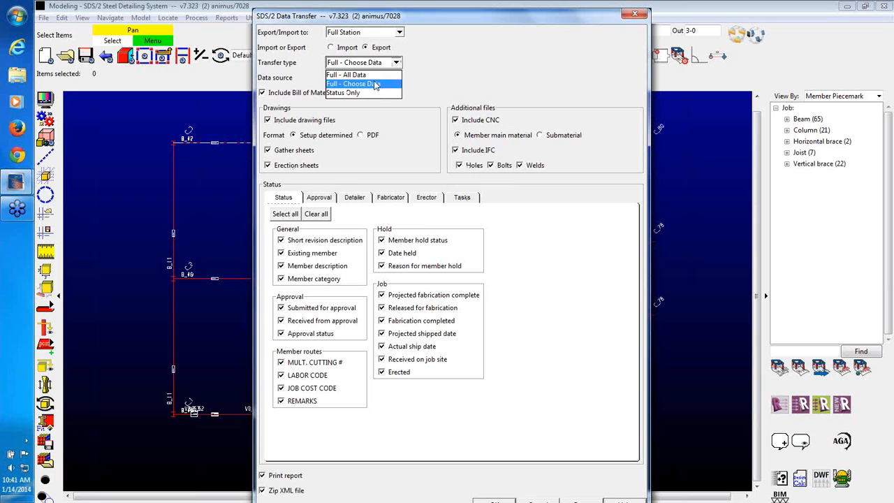
click(349, 74)
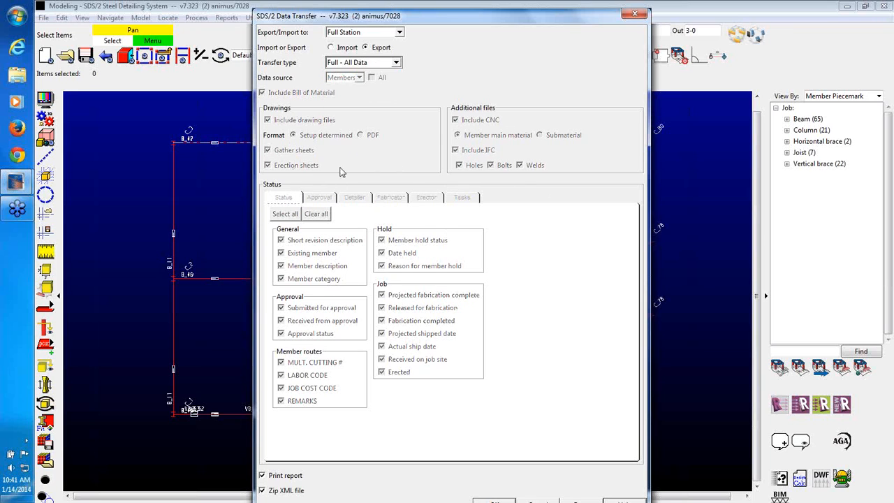
click(395, 63)
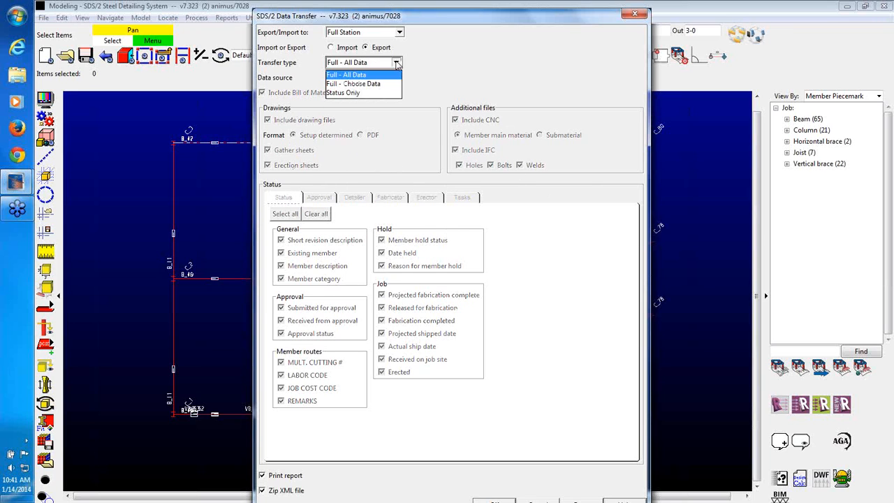
click(380, 83)
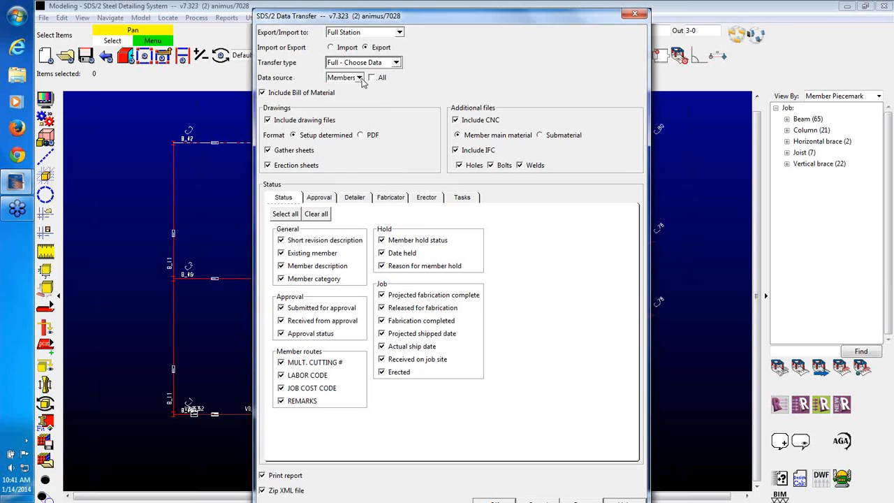
Set the drawing format to PDF, keep Members as the data source, and accept the transfer settings
click(358, 78)
click(409, 88)
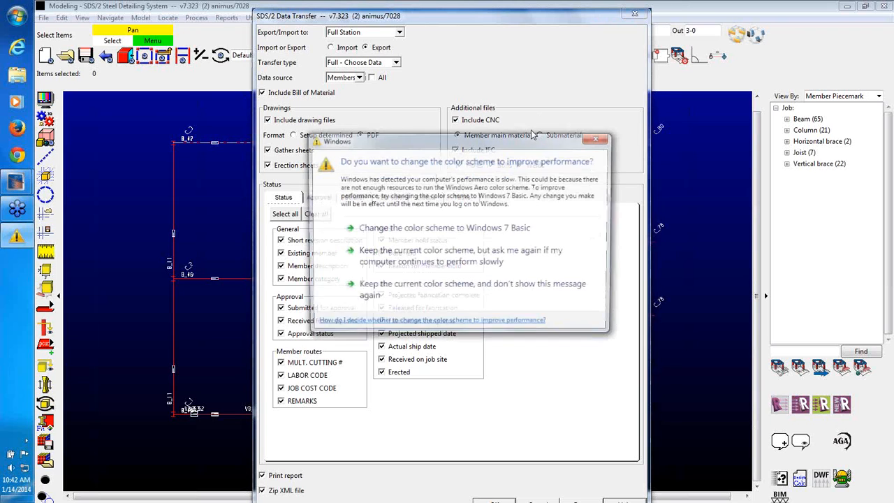
click(599, 138)
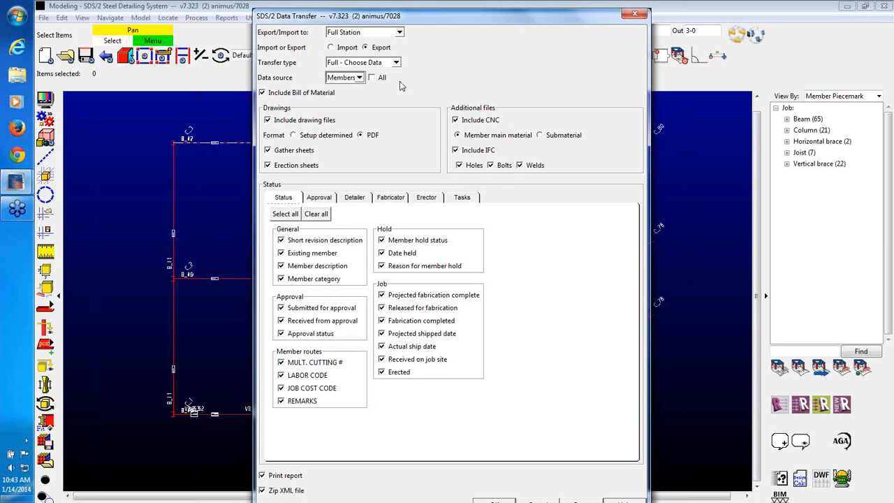
drag(431, 19, 430, 11)
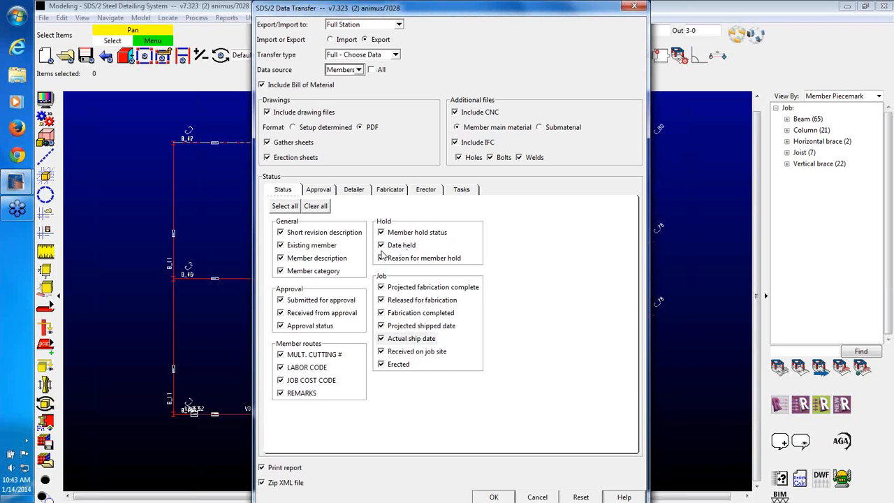
click(494, 497)
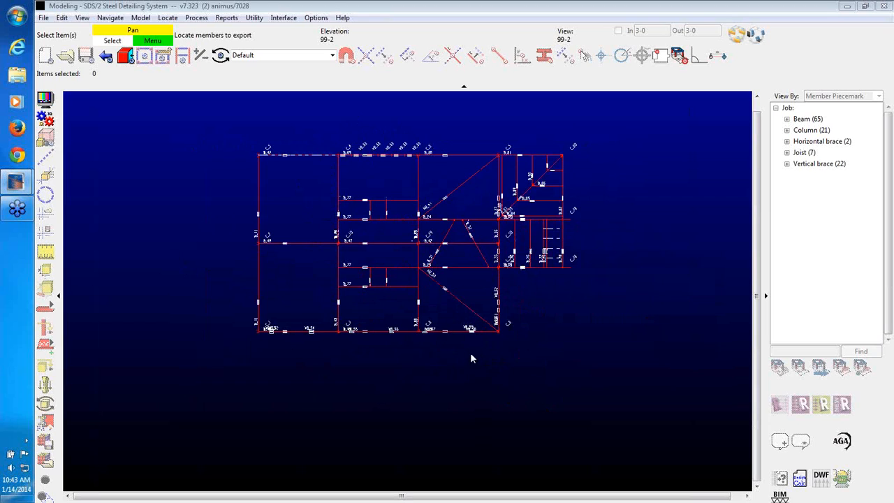
Select the 13 members of the end bay around columns C_1 and C_2 in a 3D view and confirm them for export
drag(364, 361, 235, 126)
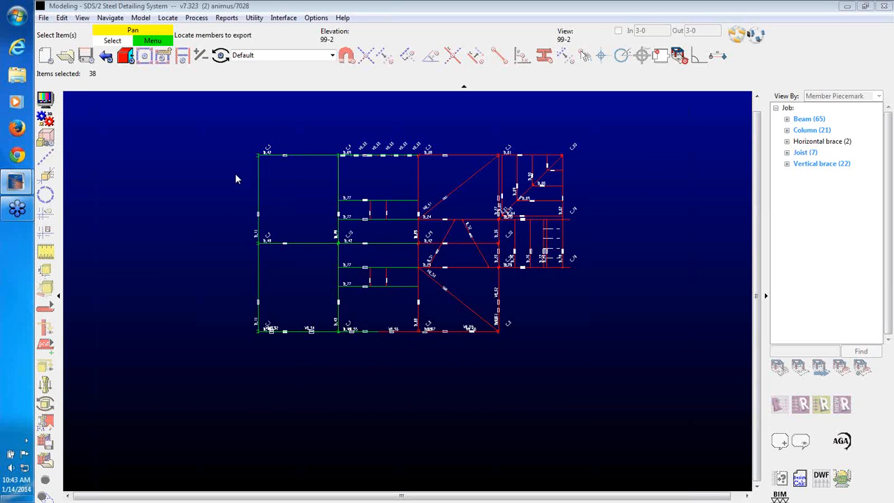
key(shift)
shift+drag(438, 323, 301, 167)
click(274, 180)
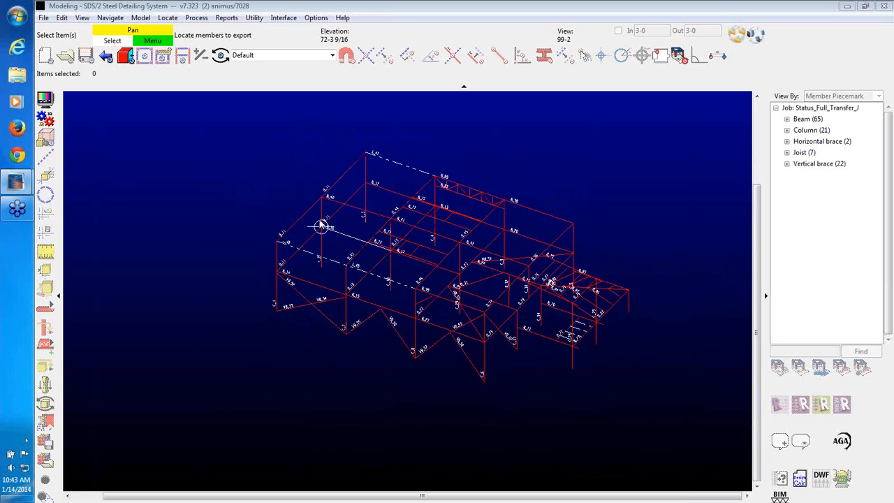
drag(432, 379, 227, 142)
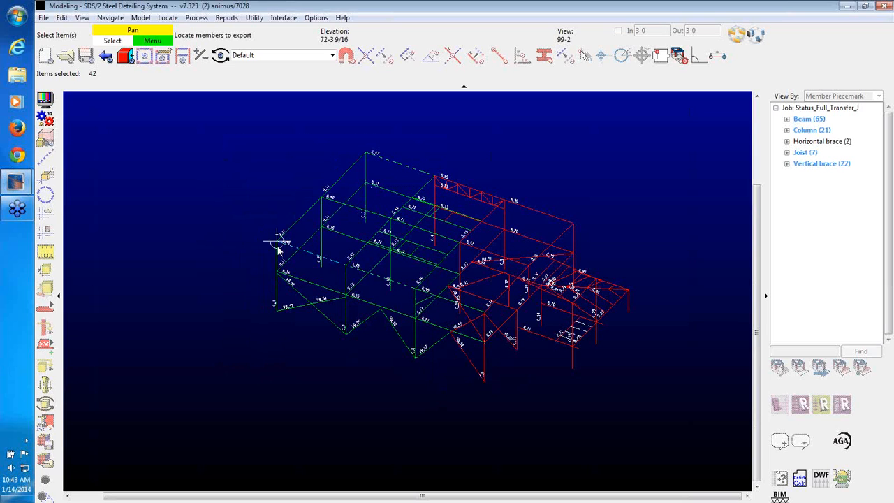
click(313, 339)
drag(329, 334, 274, 184)
right_click(497, 153)
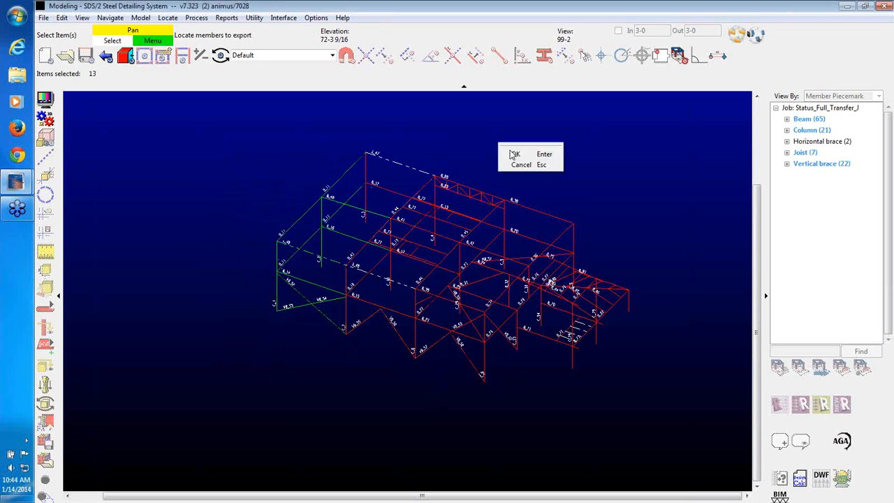
click(516, 154)
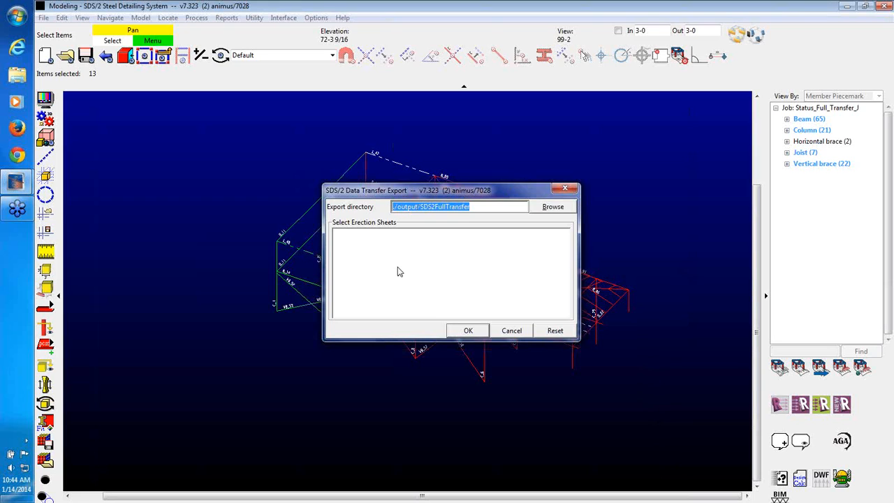
Export the full transfer data to ./output/SDS2FullTransfer, review the output summary, and close the summary and warnings
click(479, 333)
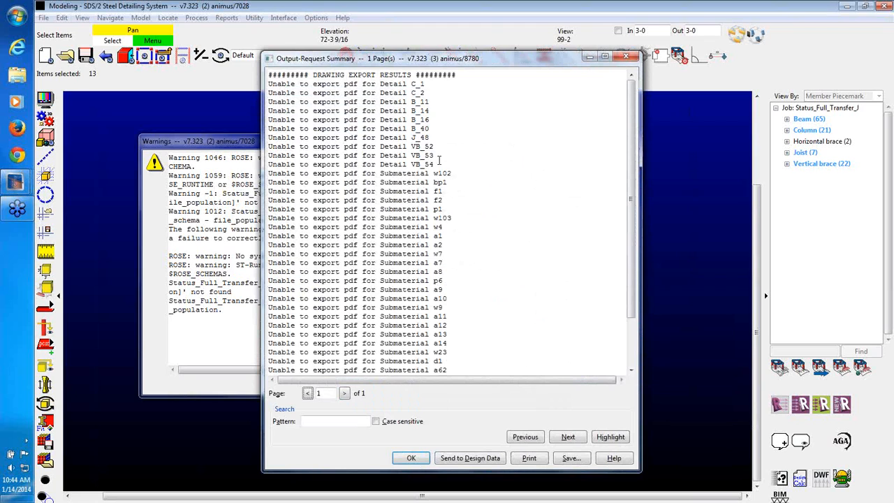
scroll(491, 251, down, 1)
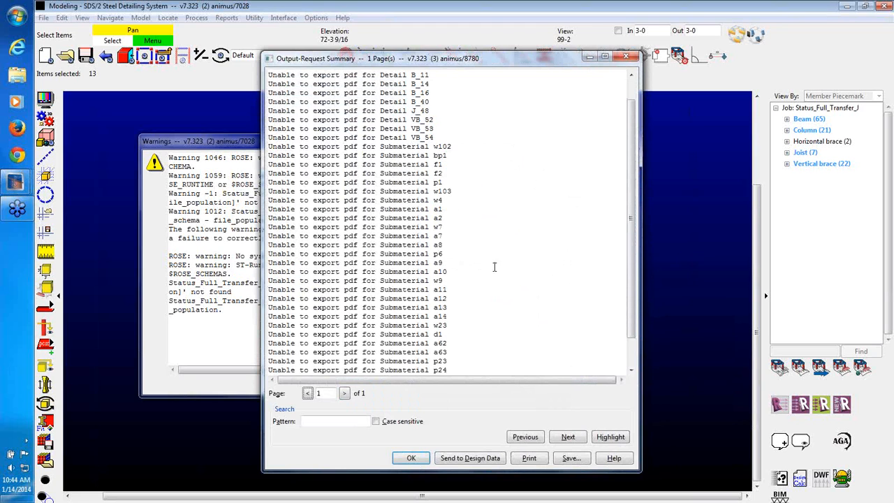
click(417, 461)
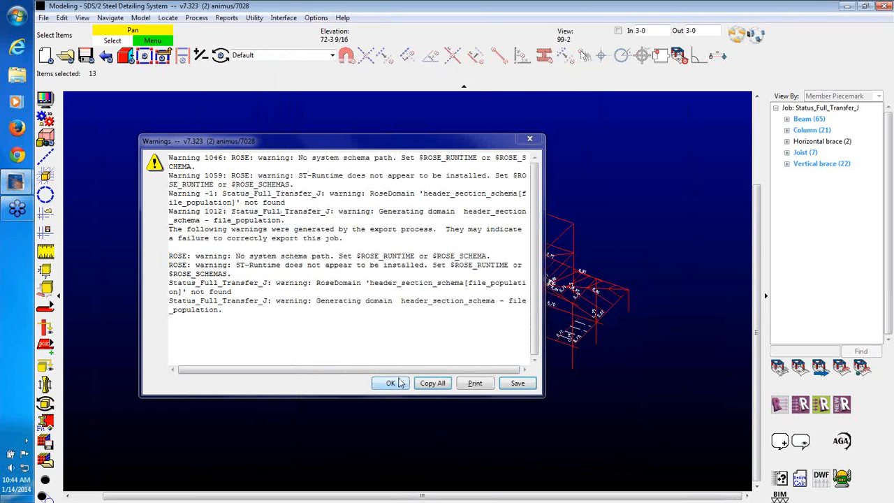
click(391, 383)
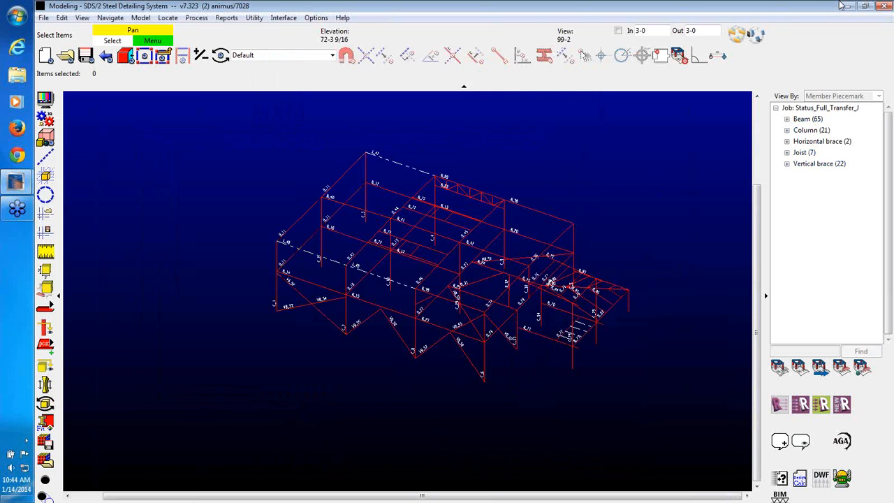
Minimize Modeling and check the exported files in the ProgramData\SDS2_7.3B\output\SDS2FullTransfer folder on drive C
click(842, 5)
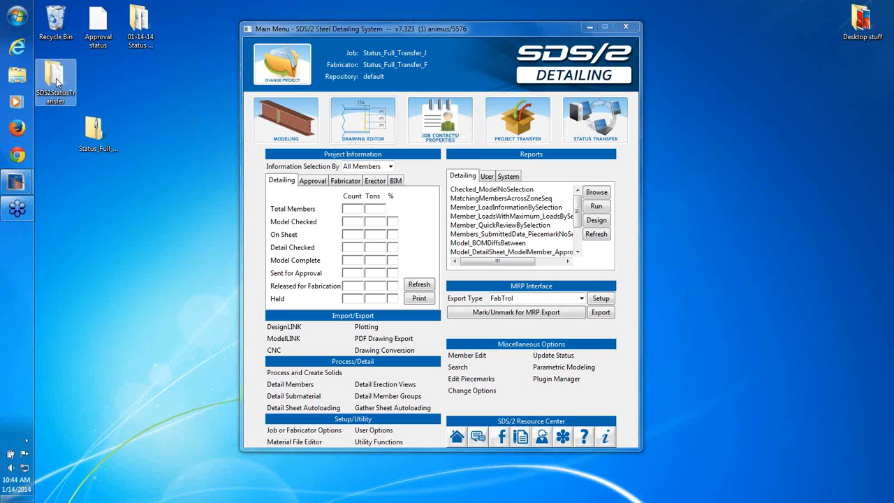
double_click(68, 76)
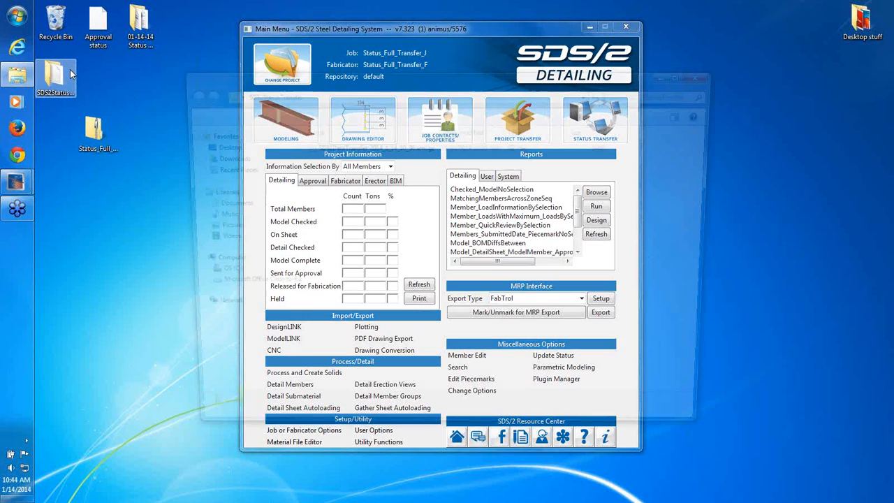
click(717, 73)
click(16, 76)
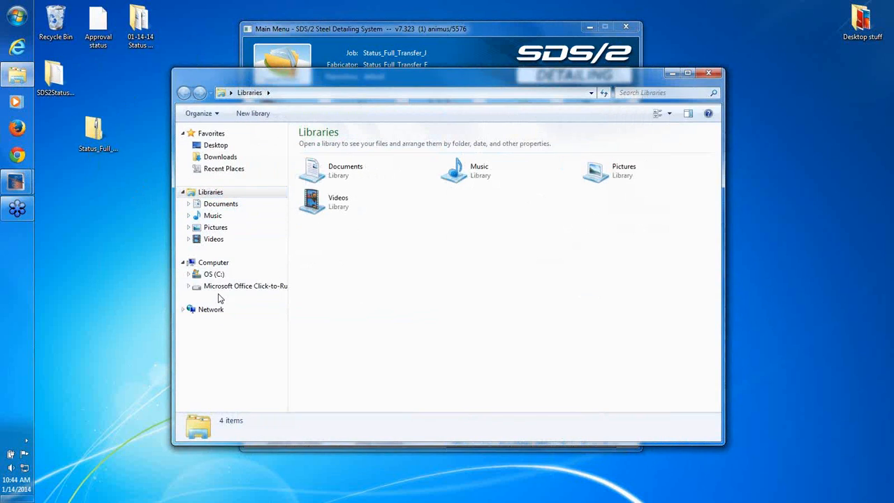
click(227, 274)
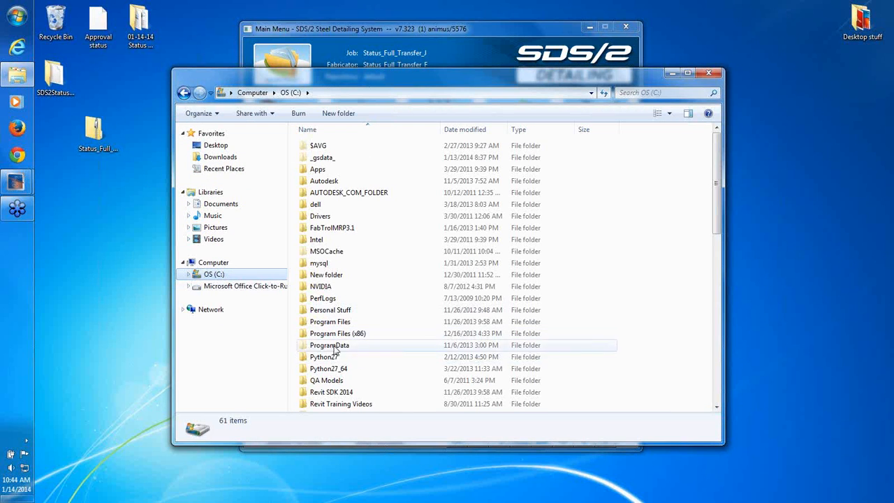
double_click(333, 349)
scroll(340, 347, down, 10)
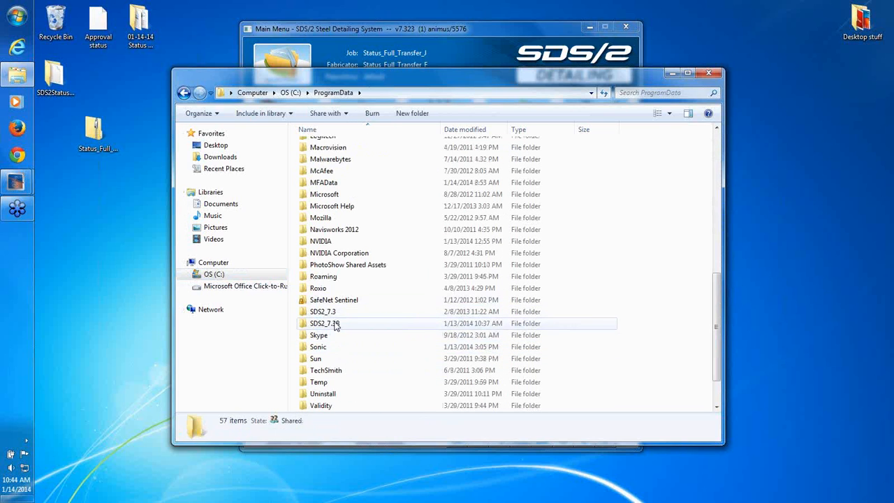
double_click(335, 324)
double_click(323, 370)
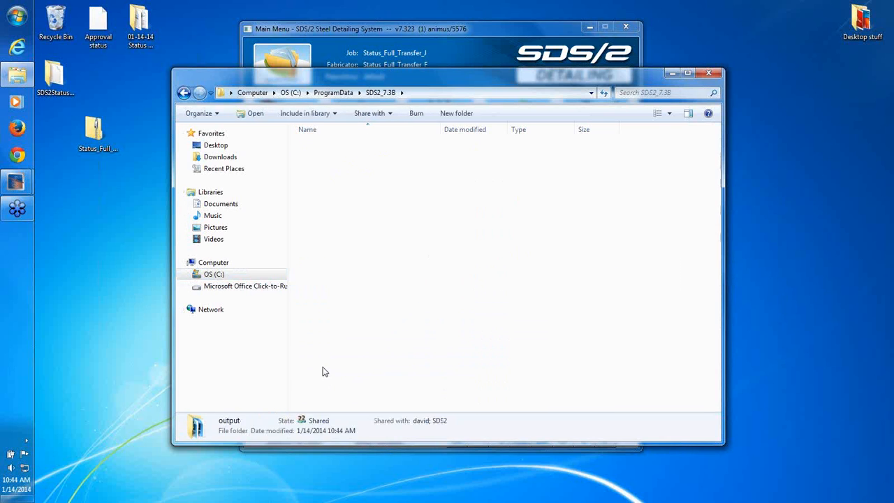
double_click(343, 146)
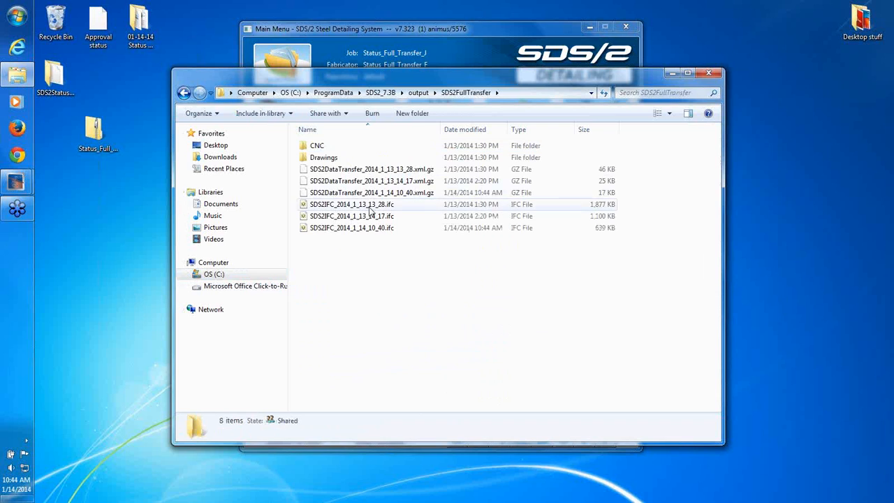
drag(402, 253, 355, 218)
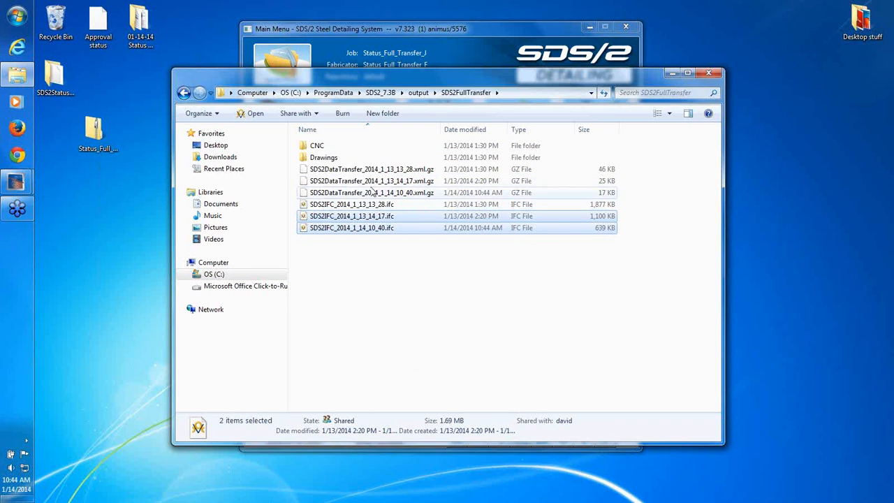
Delete the 1_13_14_17 and 1_14_10_40 XML and IFC transfer files from the SDS2FullTransfer folder
ctrl+click(373, 192)
ctrl+click(396, 182)
key(Delete)
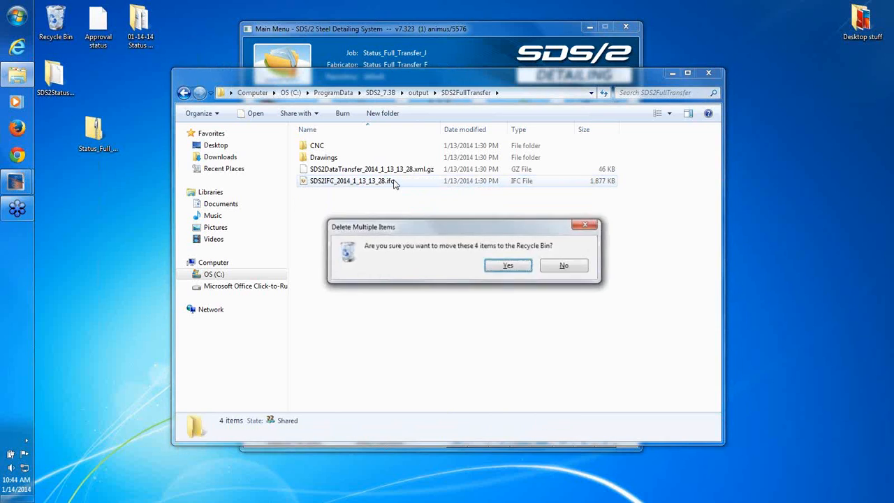
key(Return)
Examine the remaining data transfer and IFC files and the contents of the Drawings and CNC folders
click(389, 169)
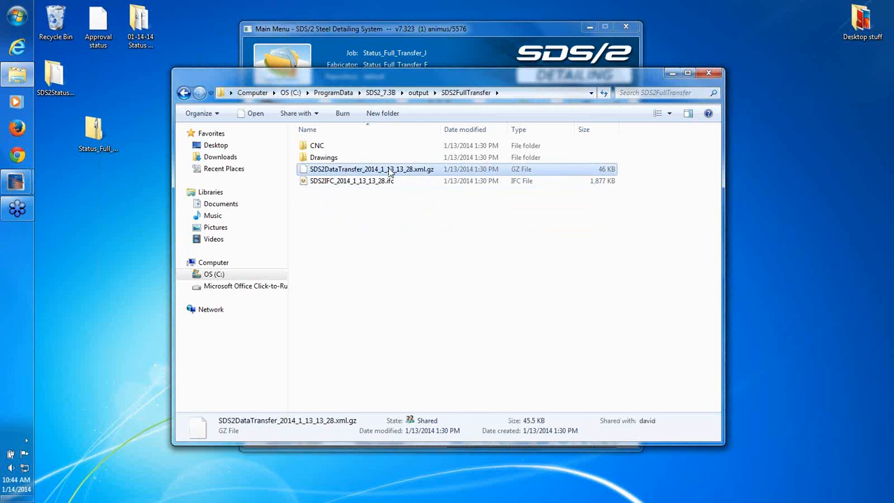
click(361, 181)
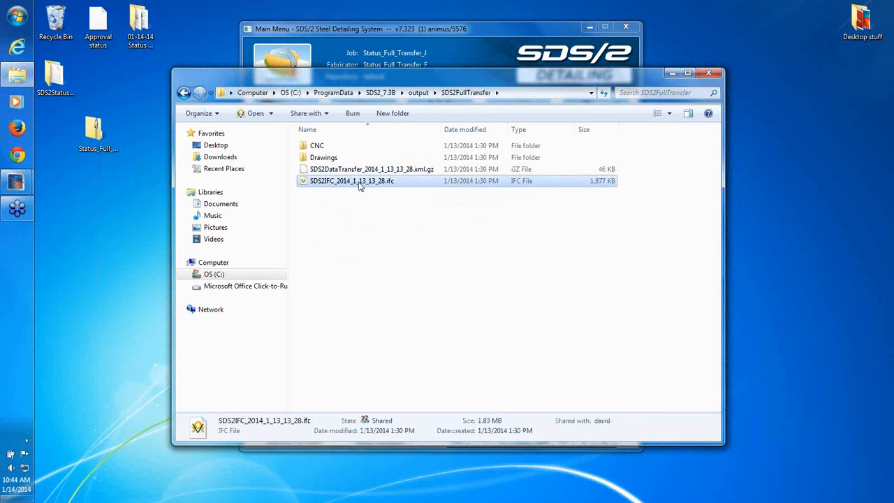
double_click(334, 158)
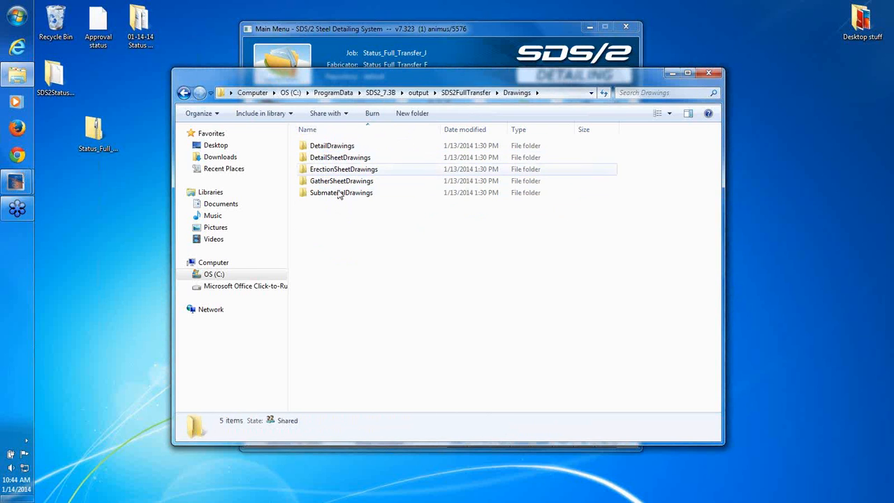
key(BackSpace)
double_click(338, 145)
scroll(374, 204, down, 5)
scroll(377, 212, up, 5)
scroll(379, 204, down, 5)
scroll(379, 202, up, 5)
key(BackSpace)
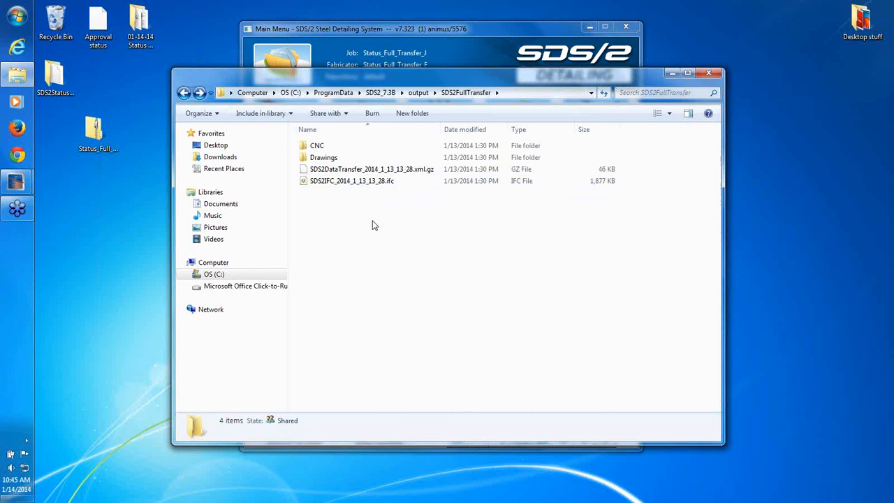
Return to the output folder, check the SDS2FullTransfer folder, and close the file window
key(BackSpace)
click(343, 146)
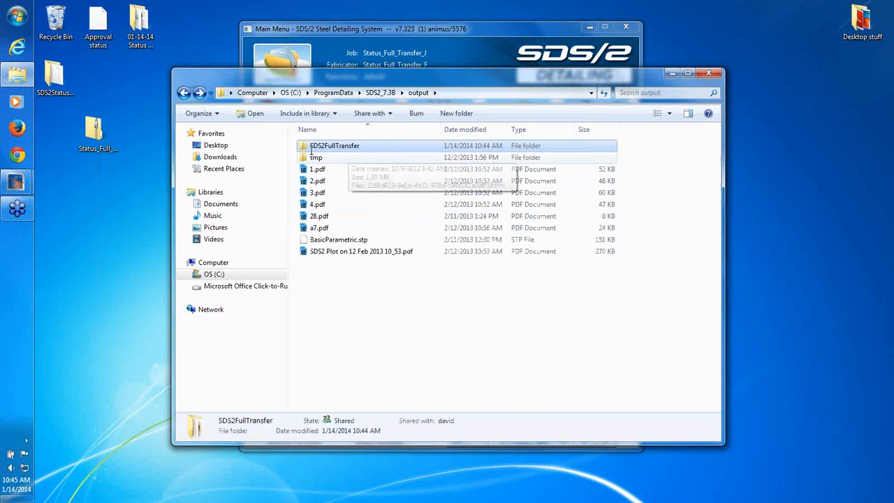
click(403, 288)
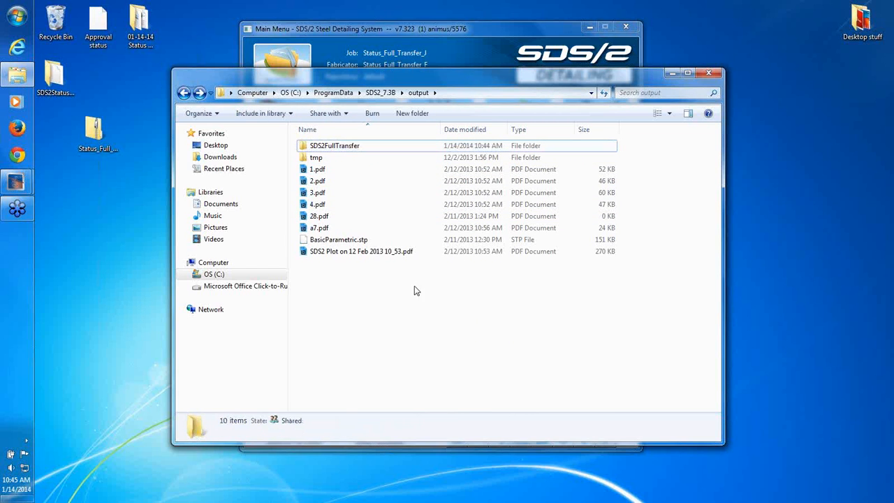
click(710, 73)
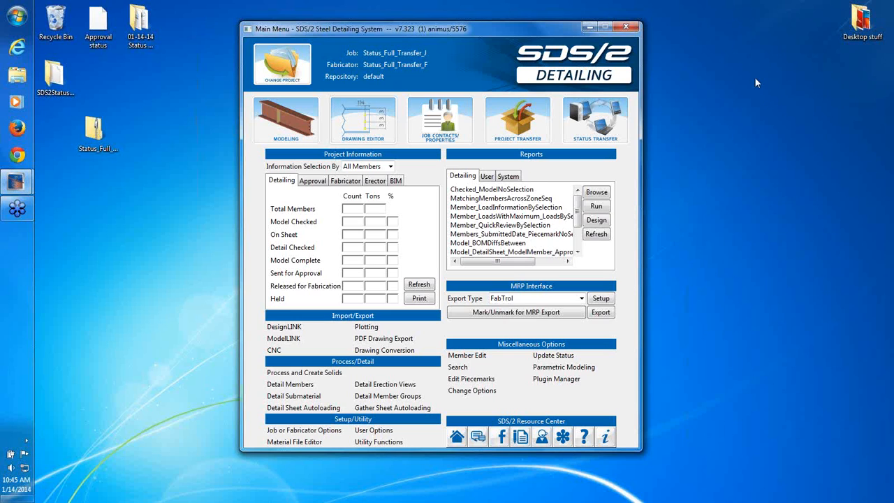
Set the MRP interface export type to StruMIS and review its export settings without exporting
click(581, 298)
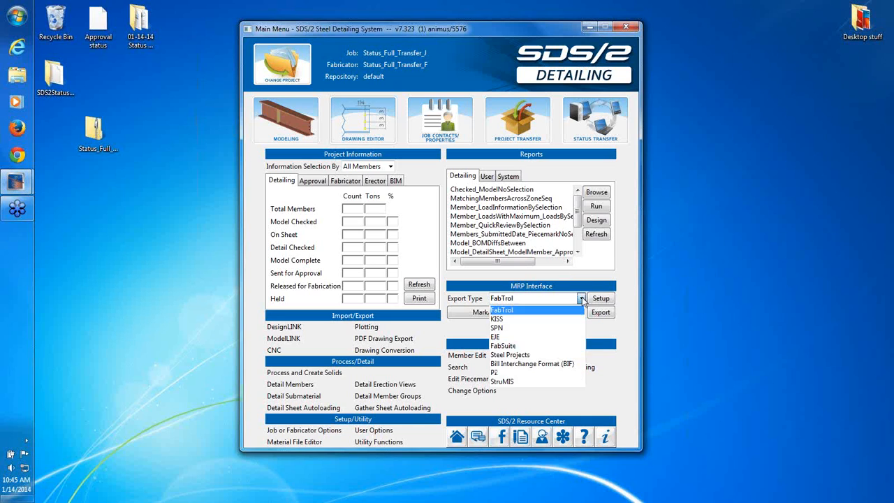
click(523, 384)
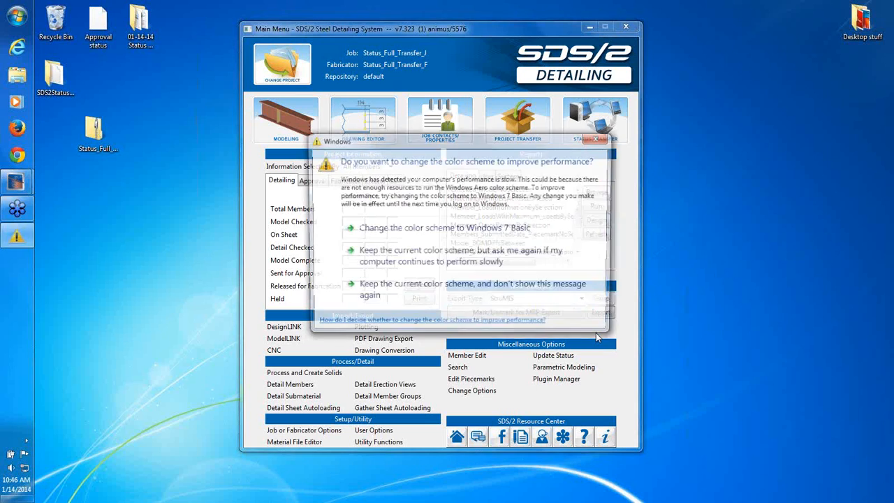
click(598, 138)
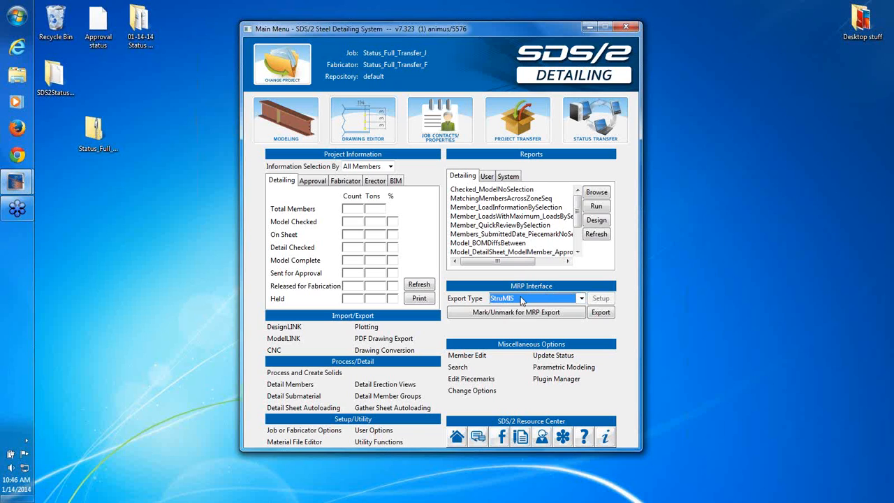
click(607, 312)
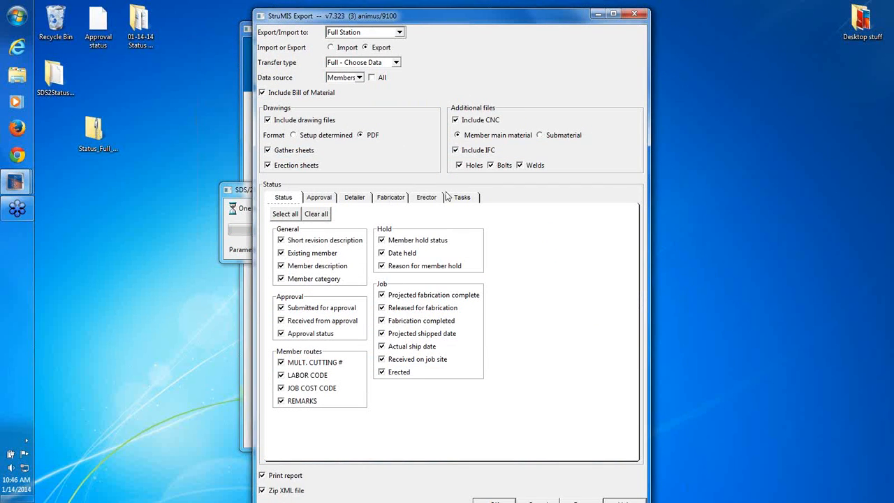
click(634, 15)
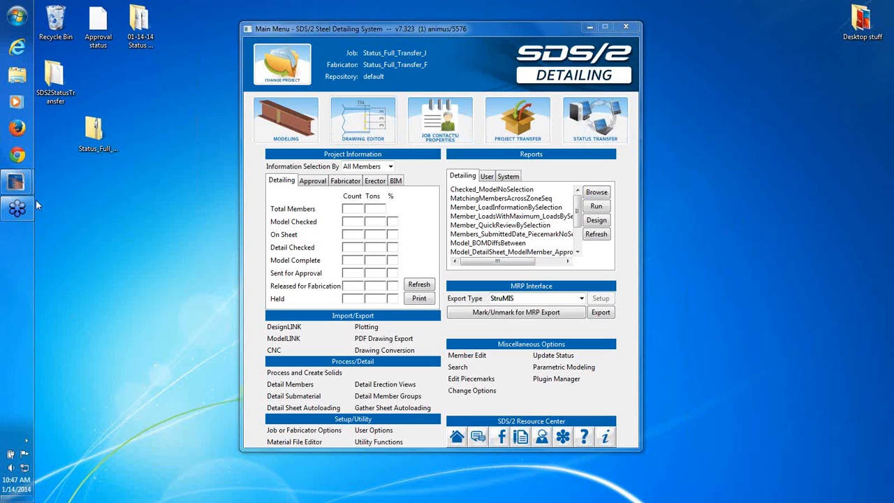
Return to Modeling and apply the "Approval status" status display settings stored on the Desktop
mouse_move(26, 185)
click(100, 221)
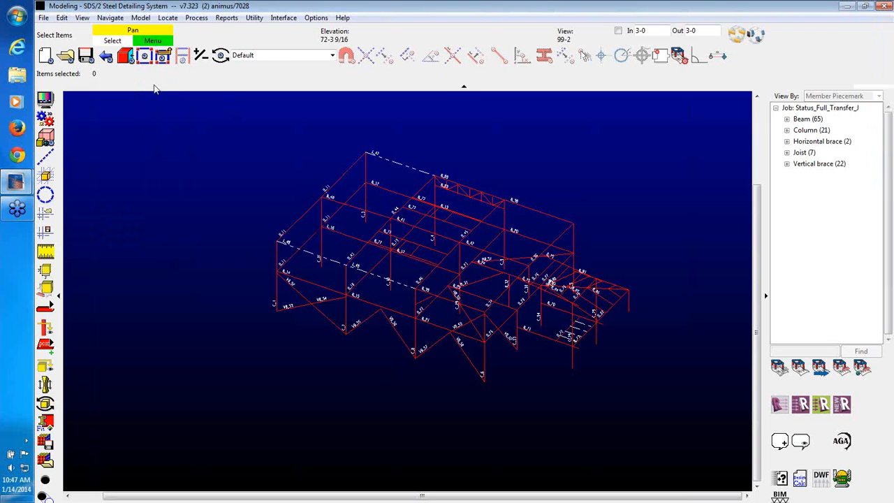
click(139, 17)
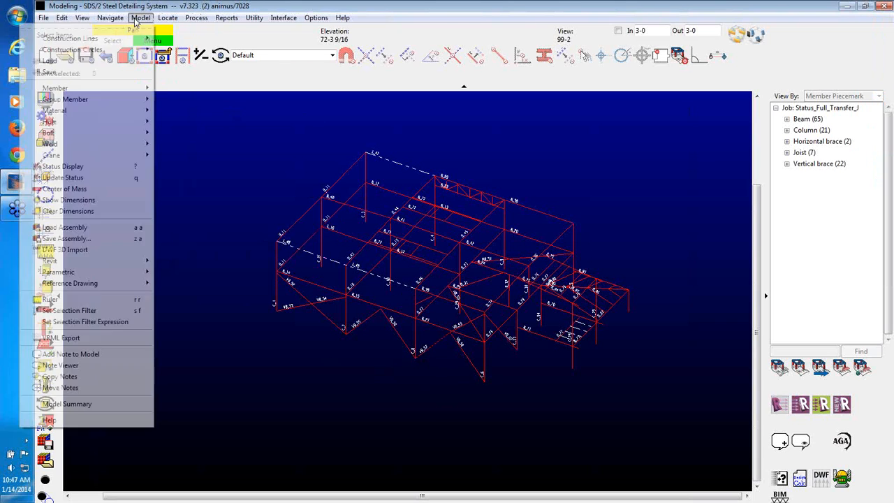
click(63, 166)
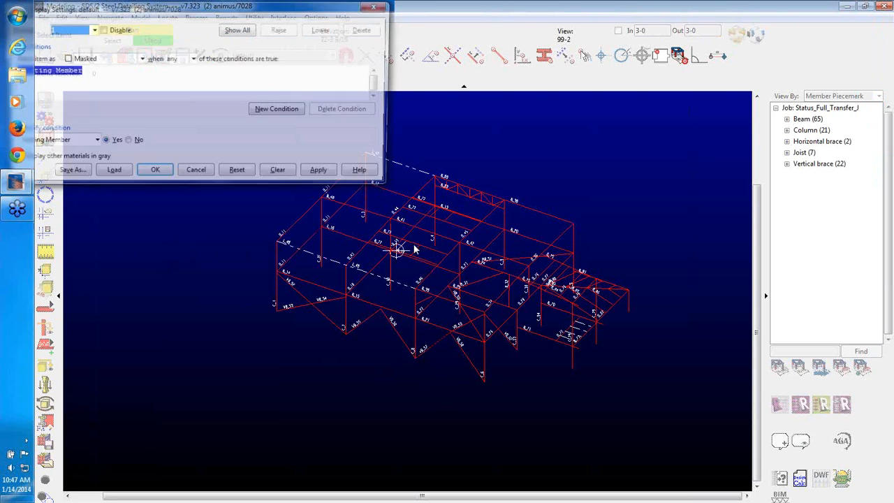
click(114, 169)
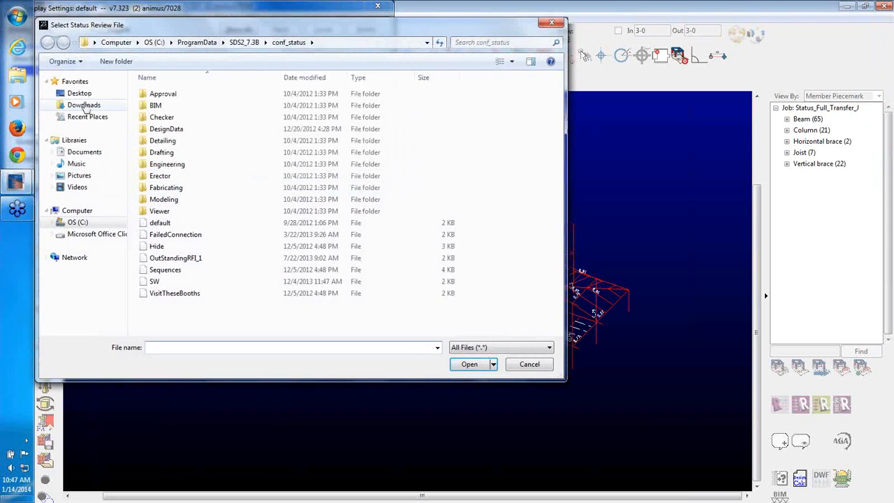
click(79, 93)
double_click(296, 149)
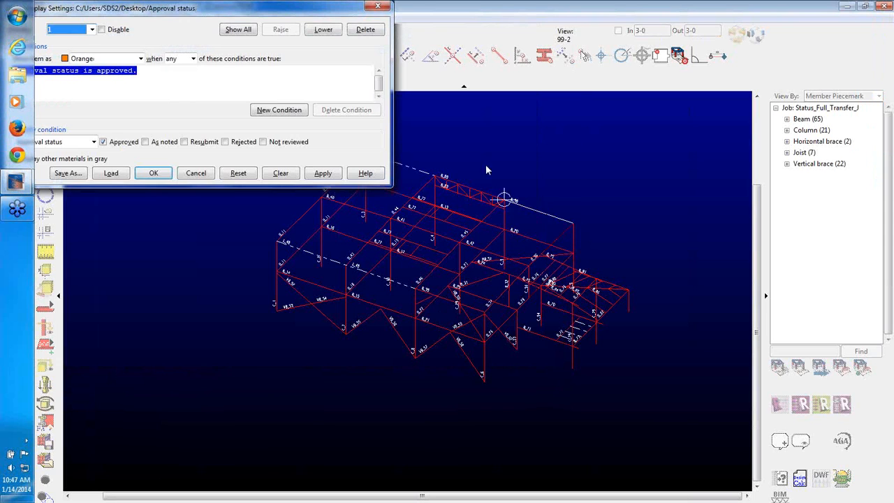
click(154, 173)
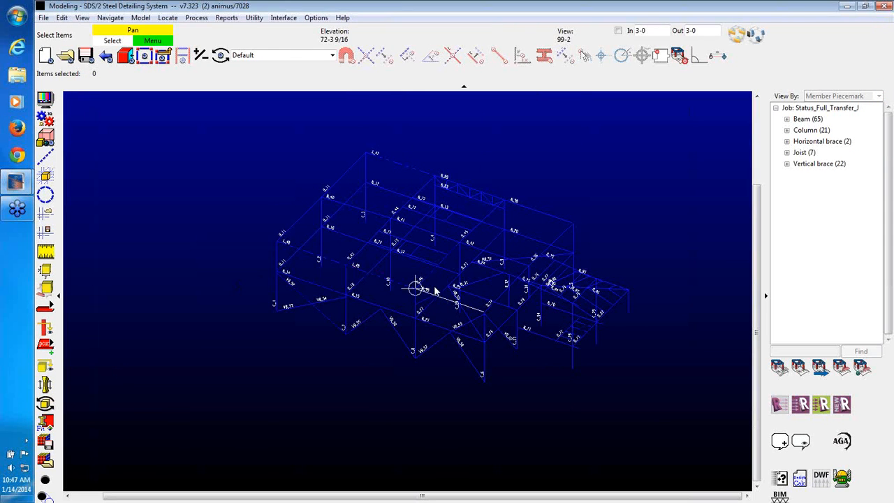
Show the members of the whole structure as solids in the 3D view
key(ctrl+3)
key(ctrl+4)
shift+middle_drag(499, 286, 493, 236)
scroll(492, 236, up, 5)
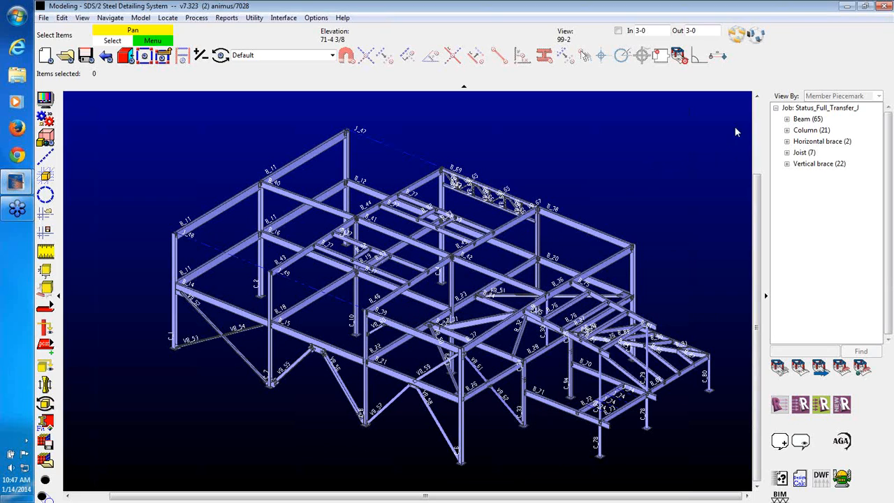
Open Status Transfer, set it to Import for a Full Station, and clear the selected status items across the categories
click(756, 36)
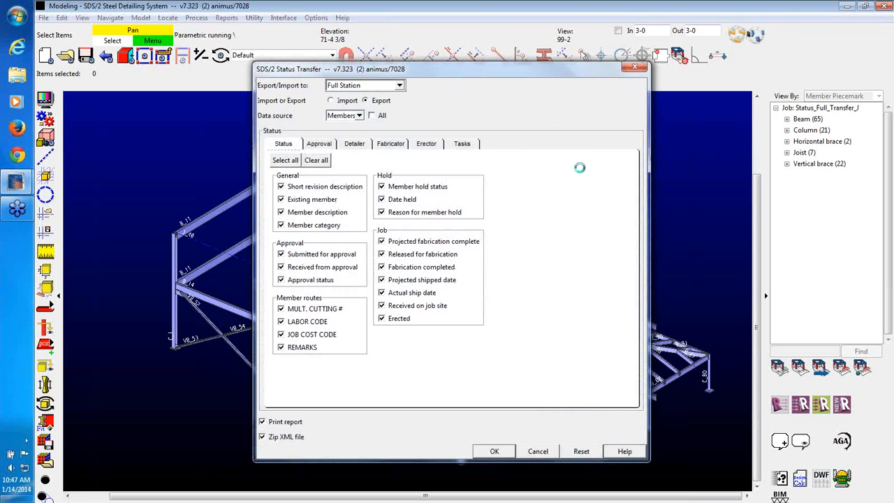
drag(551, 78, 565, 89)
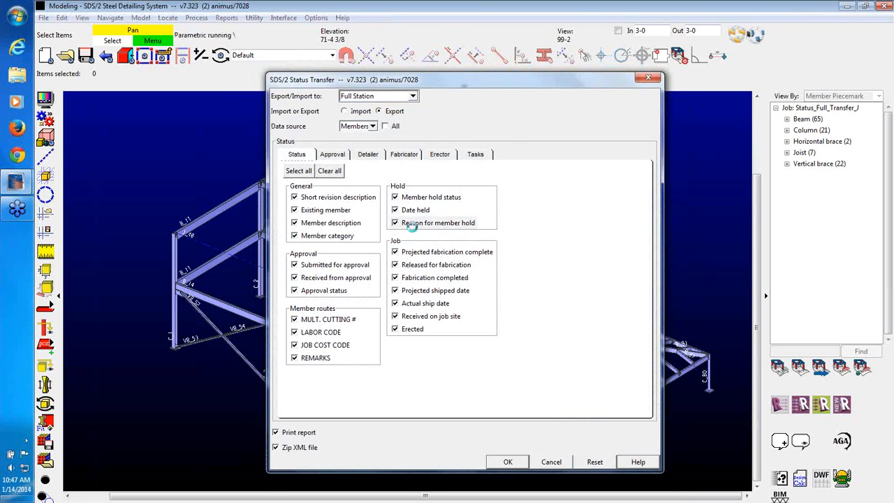
click(357, 111)
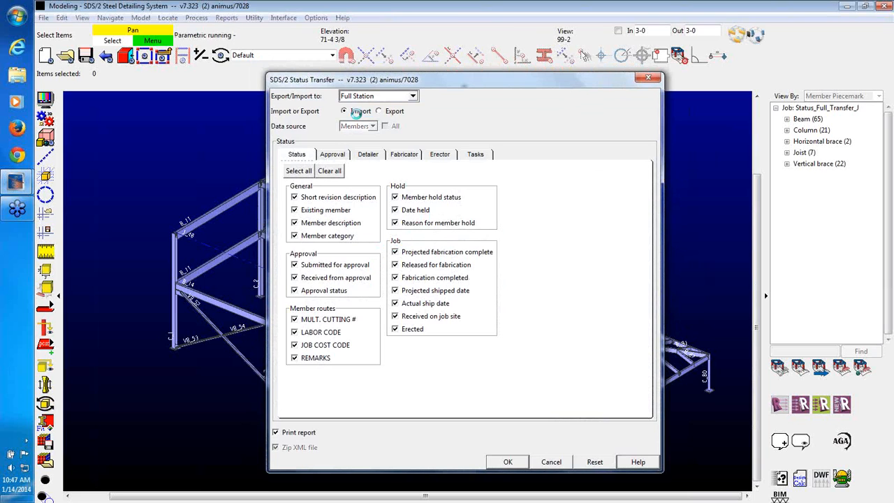
click(332, 155)
click(368, 155)
click(441, 155)
click(475, 155)
click(297, 154)
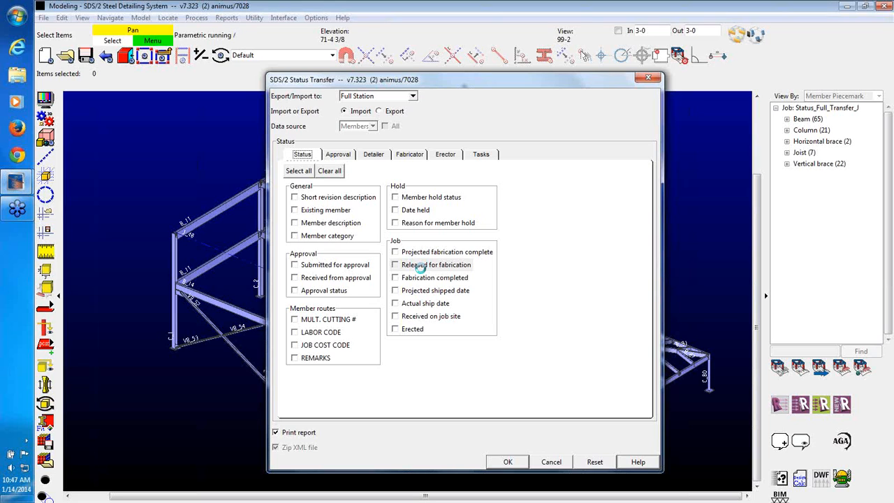
Include Approval status and Received from approval in the import and accept the transfer settings
click(338, 290)
click(340, 279)
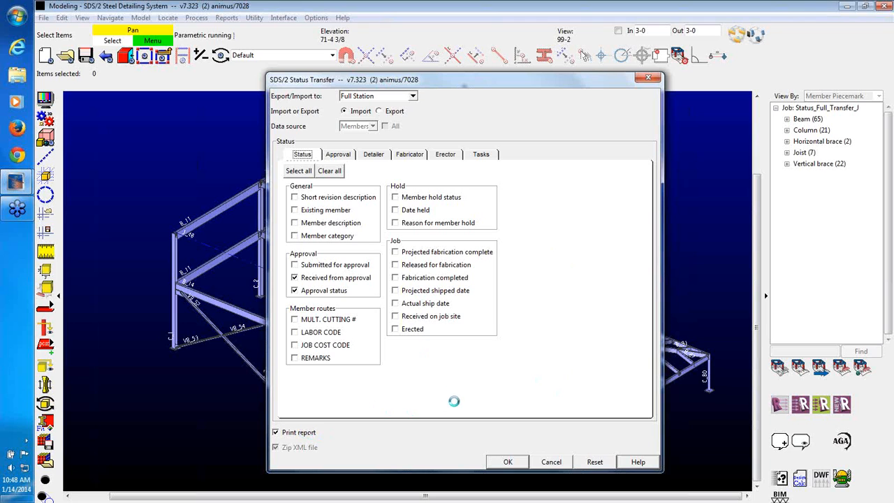
click(508, 462)
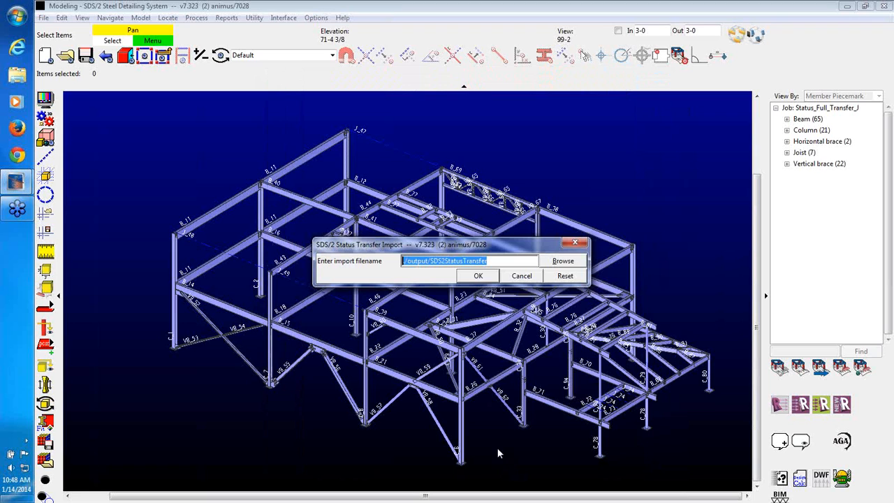
Import SDS2DataTransfer_2014_1_7_10_48.xml from the Desktop folder "01-14-14 Status transfer"
click(562, 261)
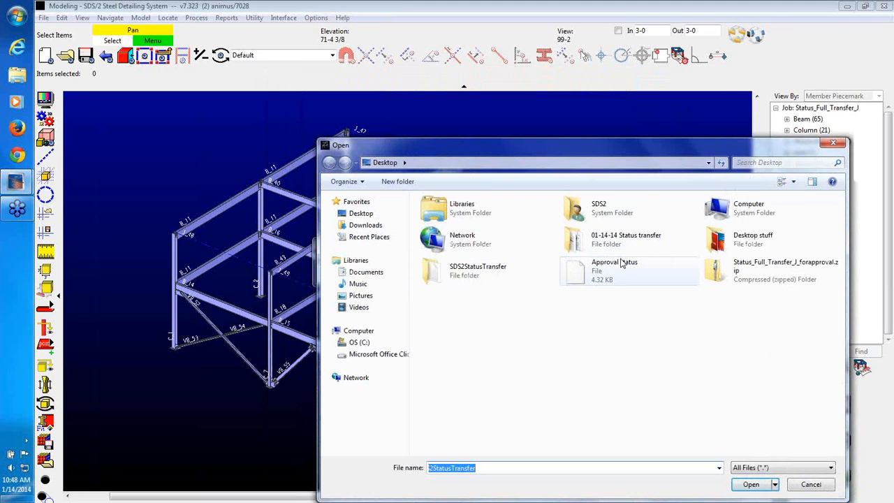
double_click(611, 239)
click(482, 226)
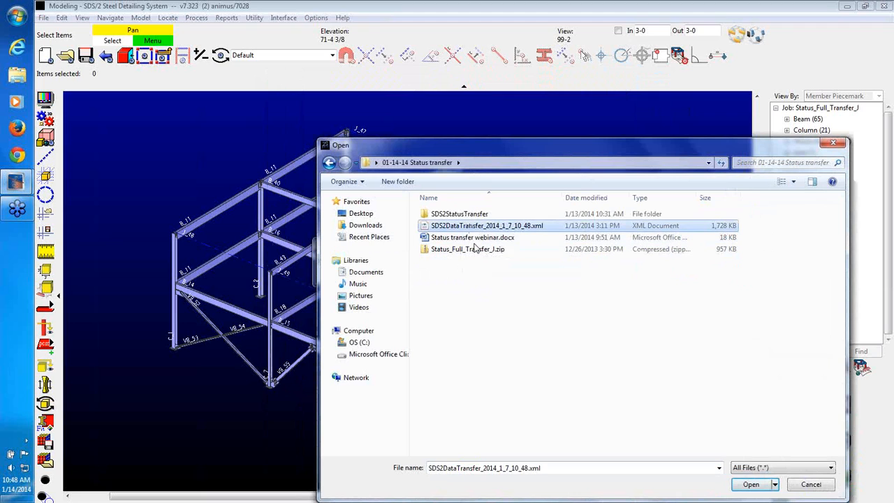
click(748, 485)
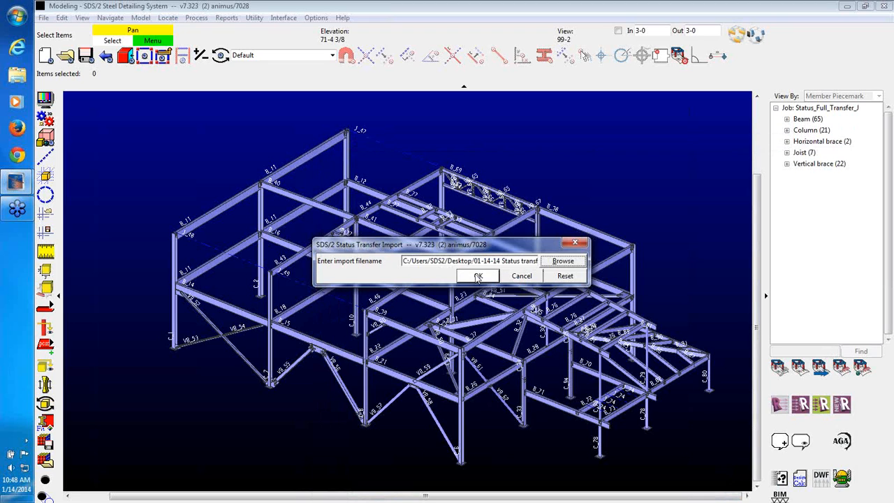
click(477, 277)
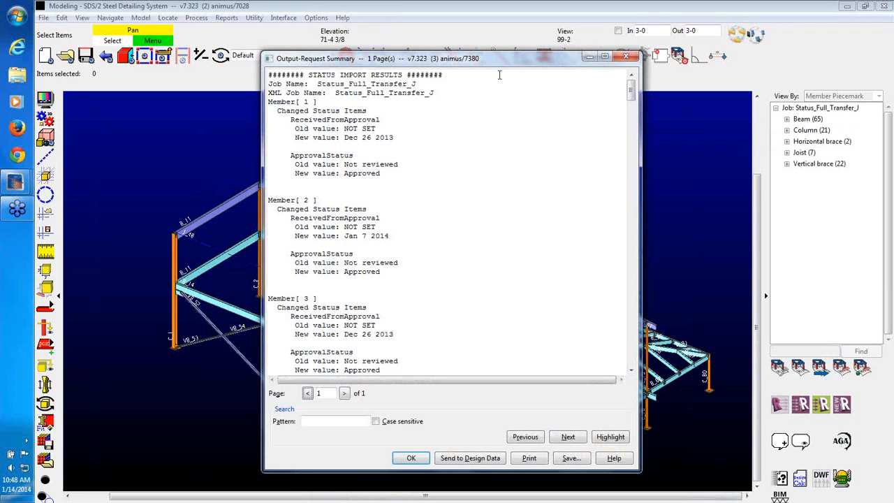
Review the old and new approval values in the status import results, and close the summary
drag(507, 58, 714, 50)
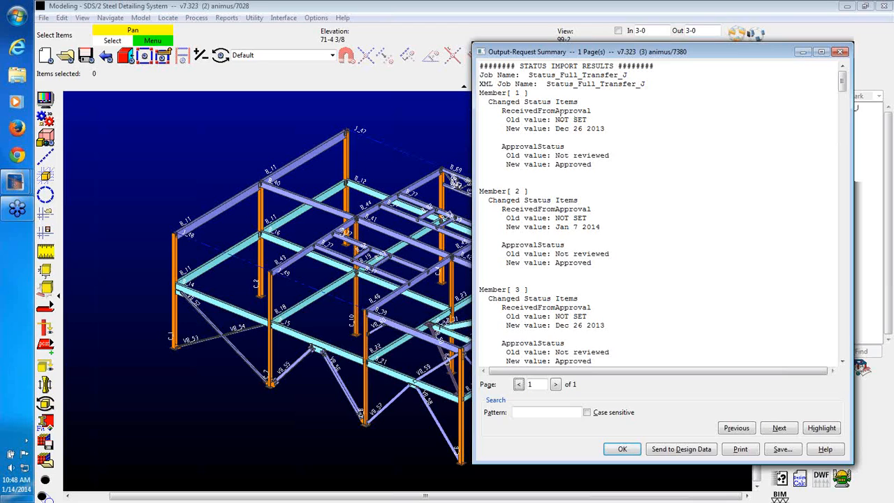
drag(557, 118, 598, 121)
click(605, 131)
click(621, 449)
Check the received-from-approval date and approval status of column C_1 in its status review, and close the member without changes
click(175, 260)
double_click(179, 260)
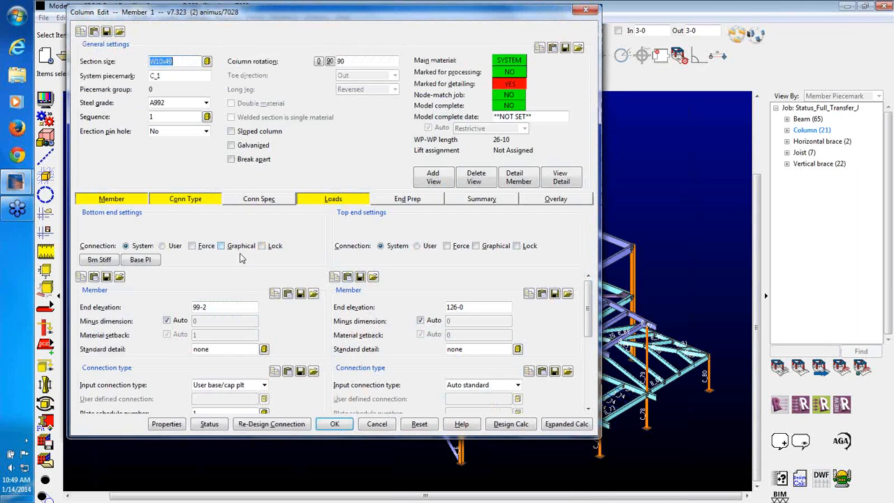
click(209, 424)
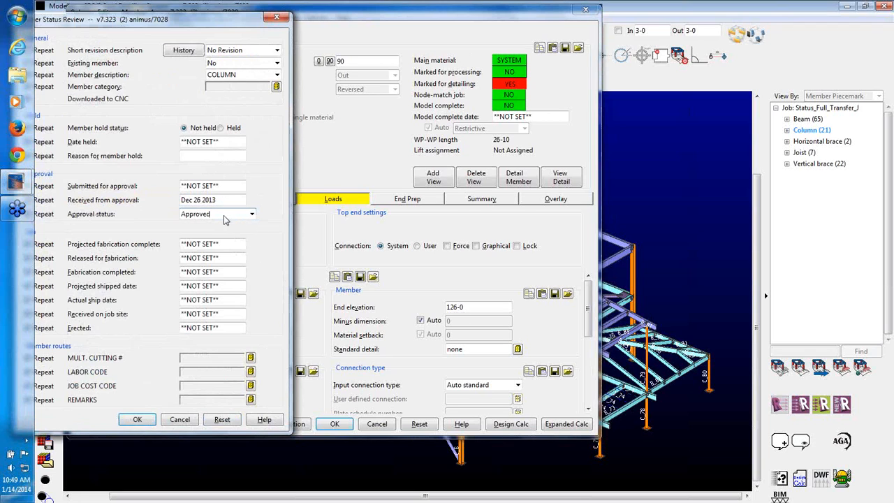
click(276, 18)
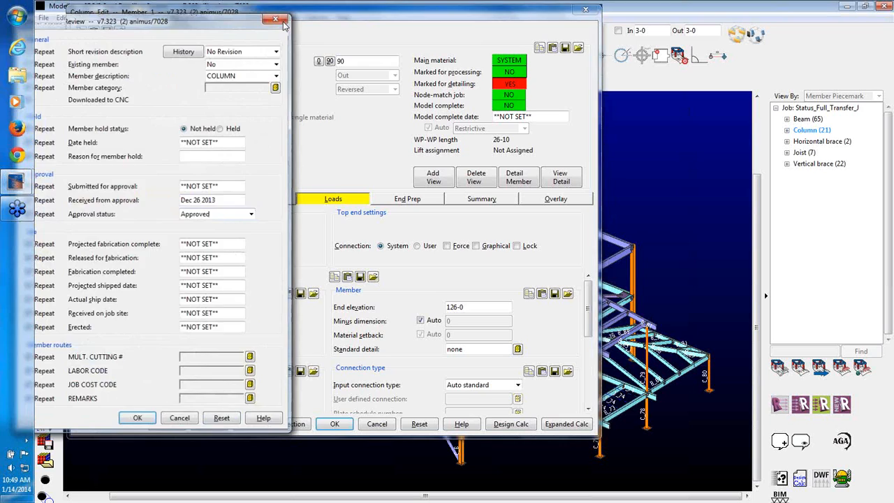
click(585, 9)
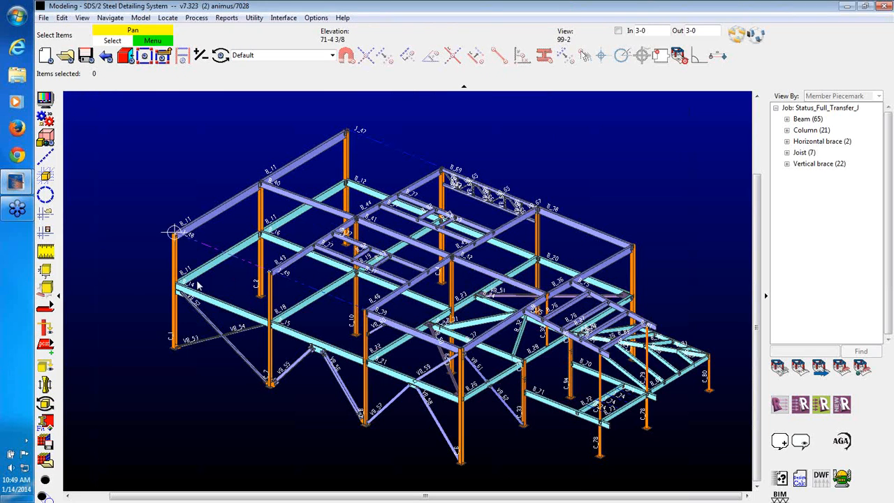
Enter the user comment "TEST 1" in column C_1's approval properties and accept the member changes
double_click(176, 255)
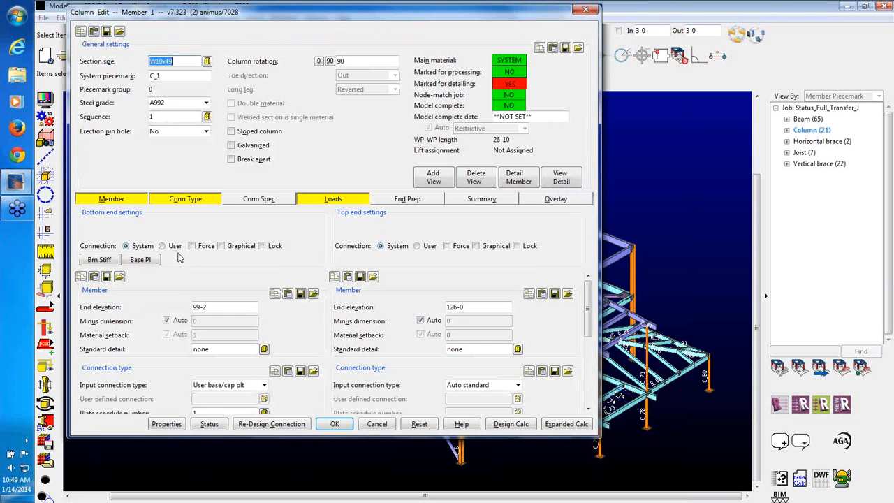
click(166, 424)
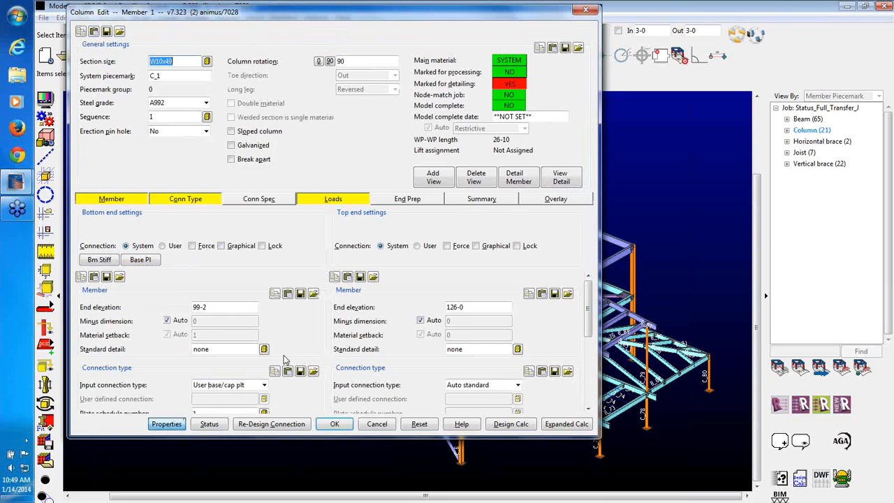
click(263, 336)
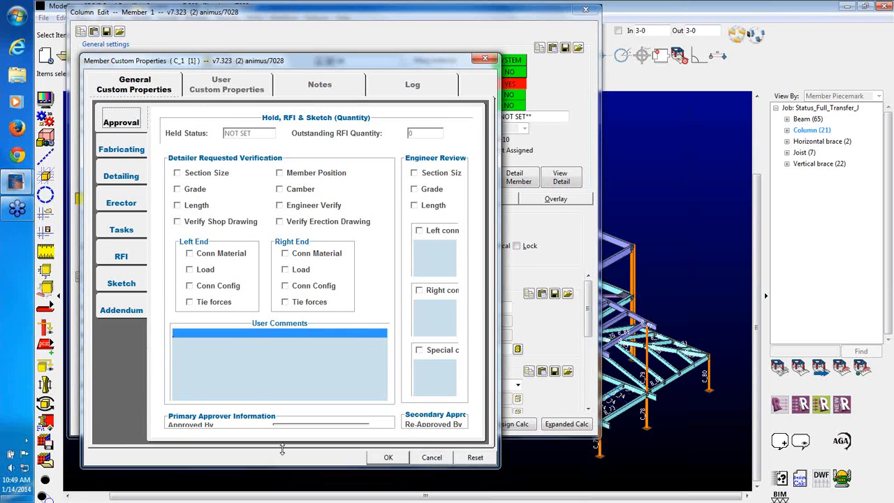
text(TEST 1)
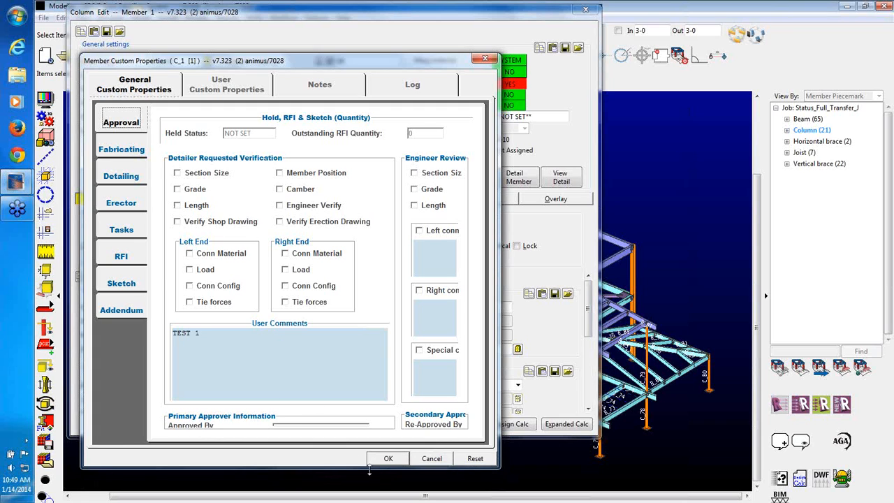
click(388, 458)
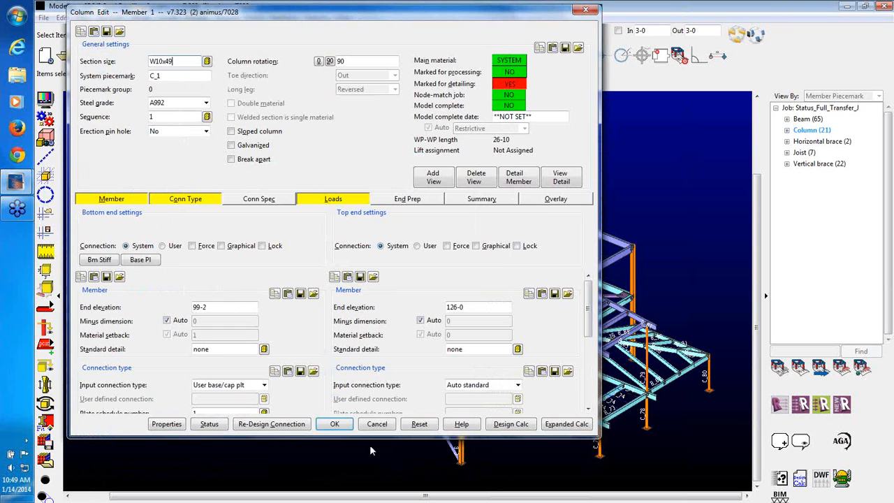
click(334, 424)
Enter the user comment "Test 1" in column C_6's approval properties and accept the member changes
double_click(461, 433)
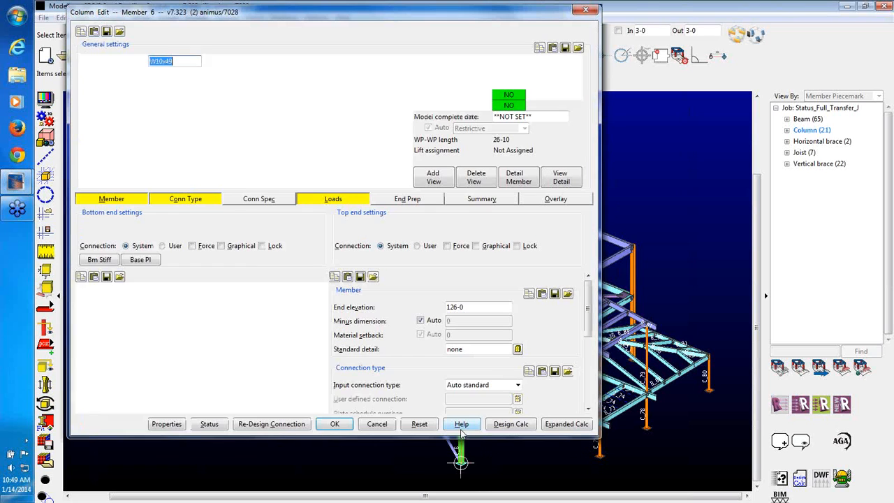
click(166, 424)
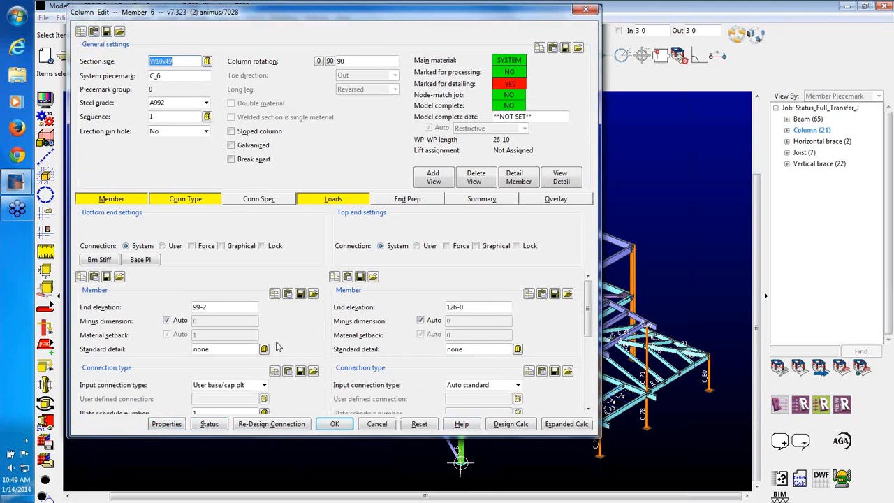
text(TS)
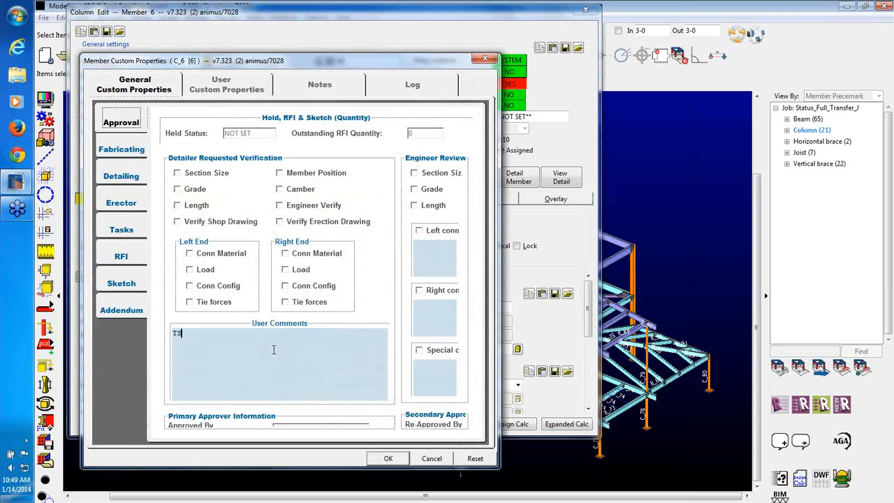
text(est 1)
click(388, 458)
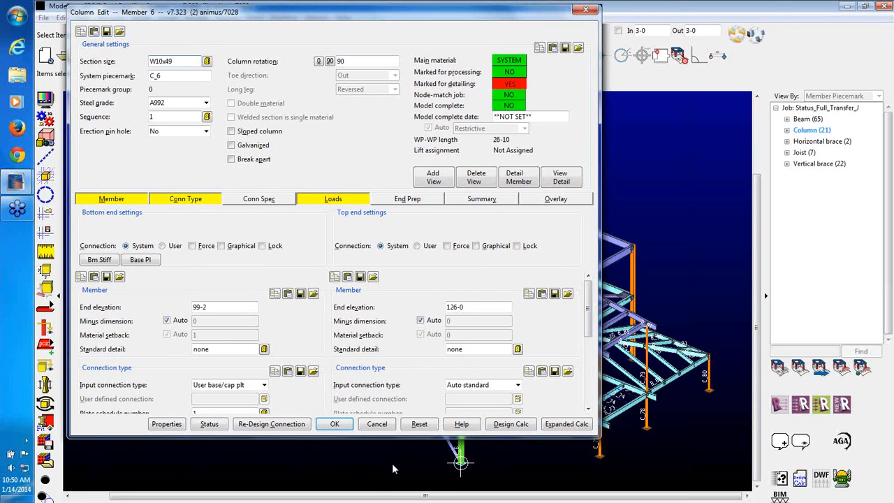
click(334, 424)
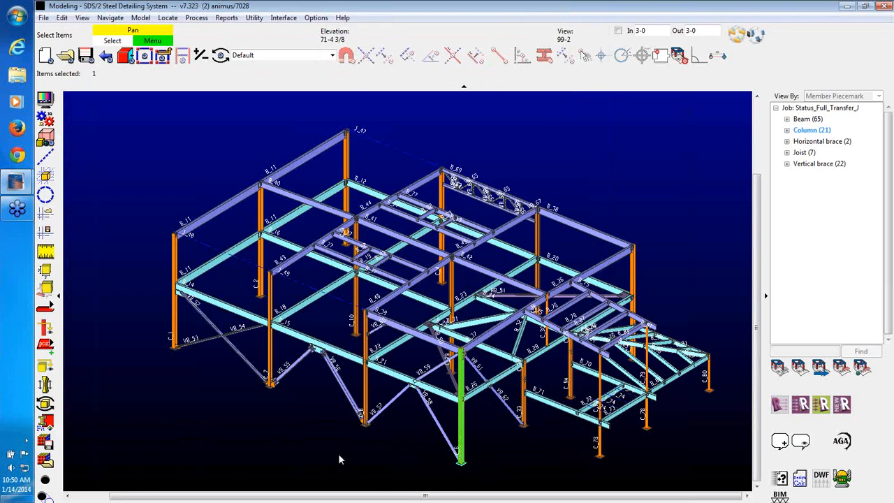
Set the Full Station status import to User Comment 1 instead of the two approval statuses, and accept the transfer settings
click(756, 35)
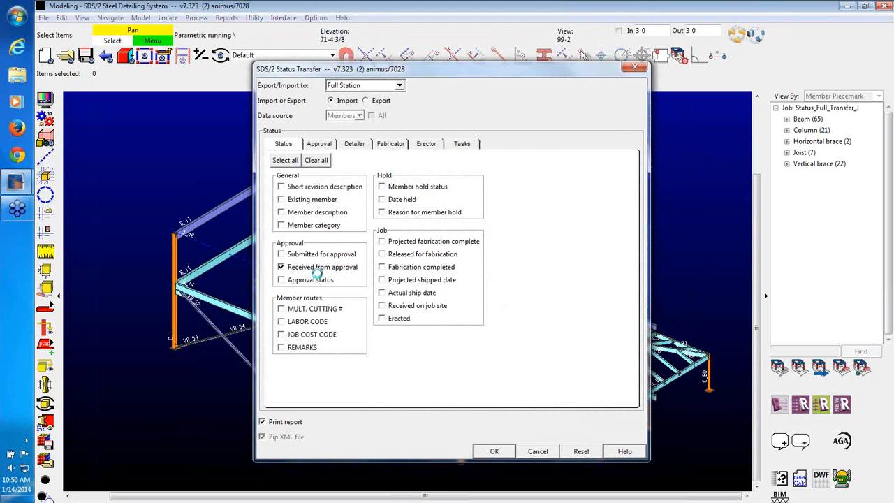
click(322, 144)
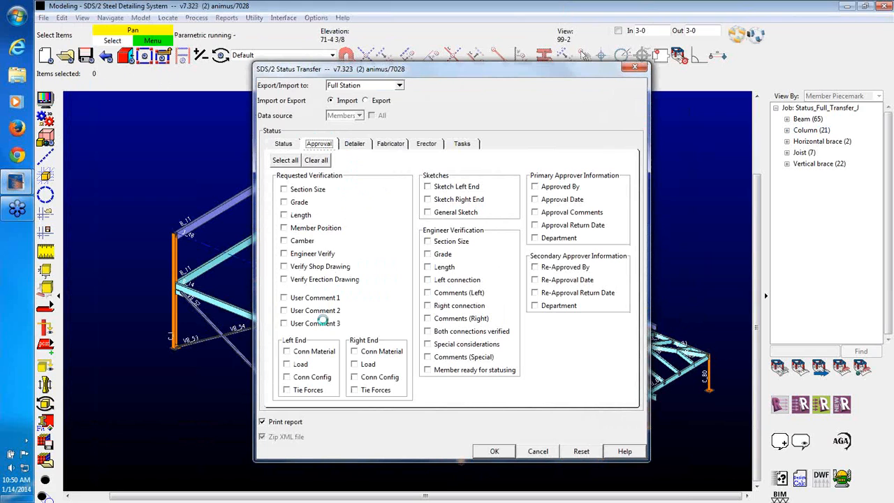
click(318, 297)
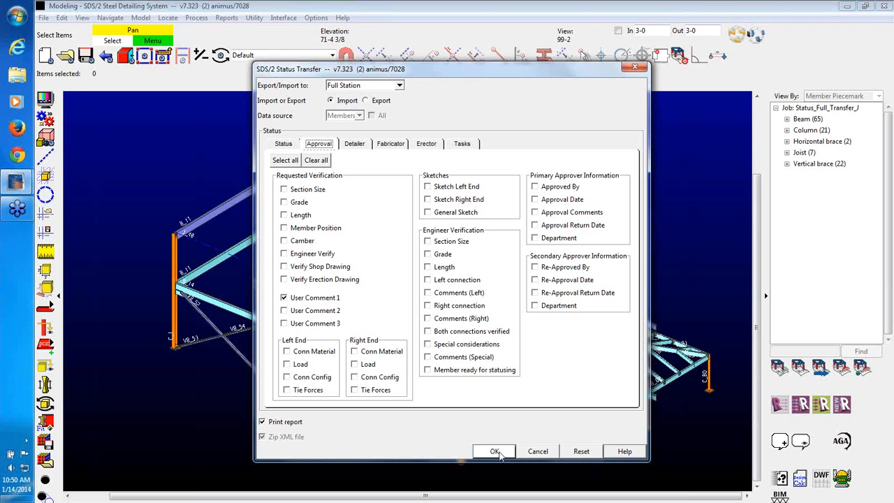
click(494, 451)
Import SDS2DataTransfer_2014_1_7_10_48.xml from the "01-14-14 Status transfer" folder to update the user comments
click(559, 263)
click(516, 224)
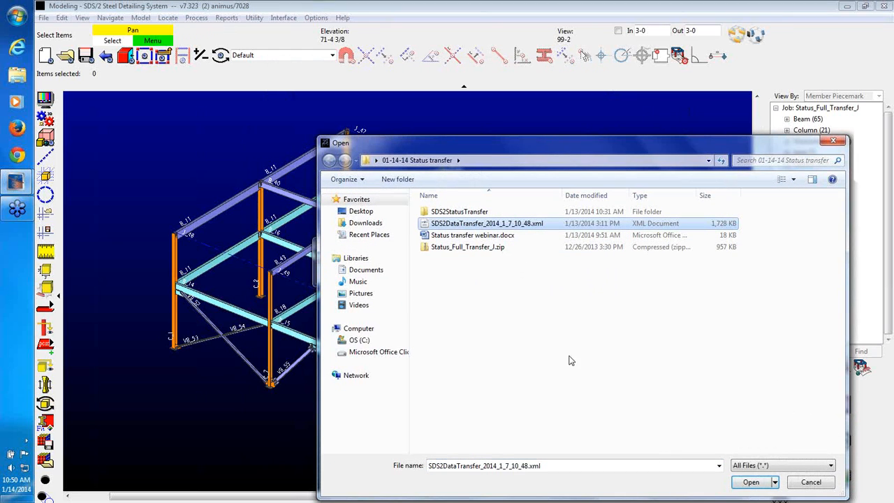
click(748, 482)
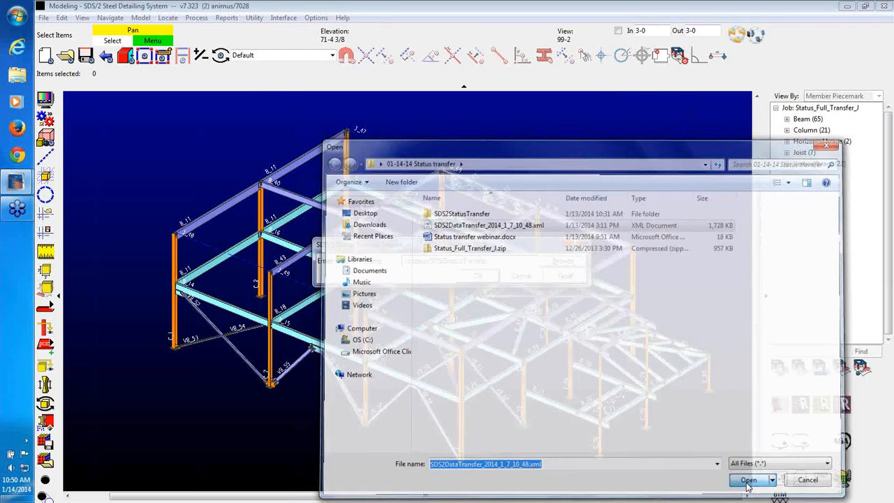
click(453, 275)
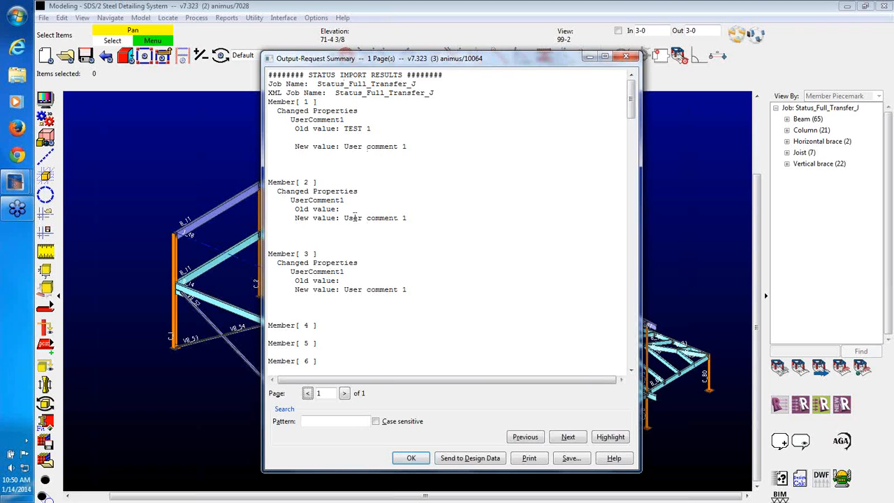
Review the old and new UserComment1 values per member in the import results, and close the summary
scroll(471, 280, down, 13)
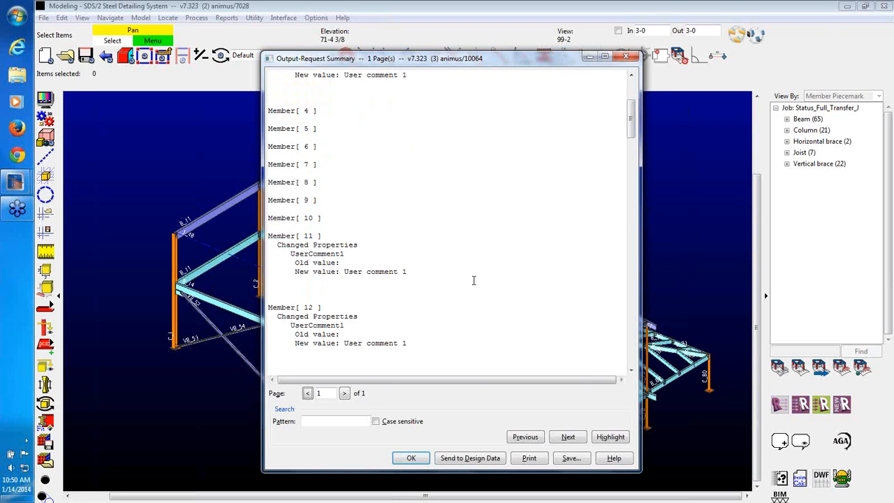
scroll(473, 280, down, 20)
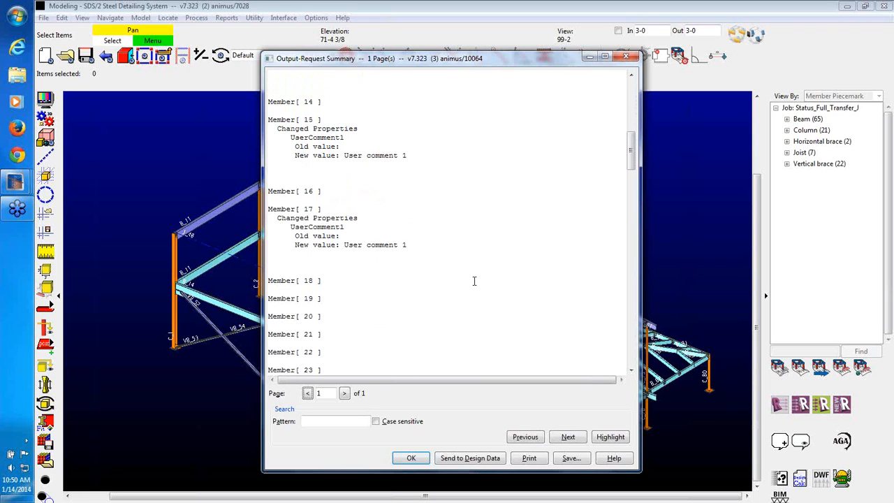
click(409, 457)
Check the imported user comment in column C_1's custom properties, and close the member without changes
click(175, 257)
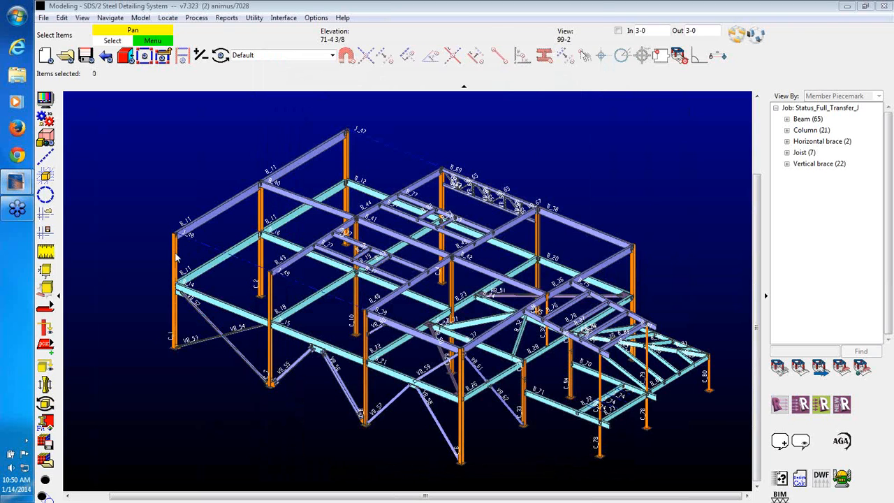
double_click(174, 268)
click(166, 424)
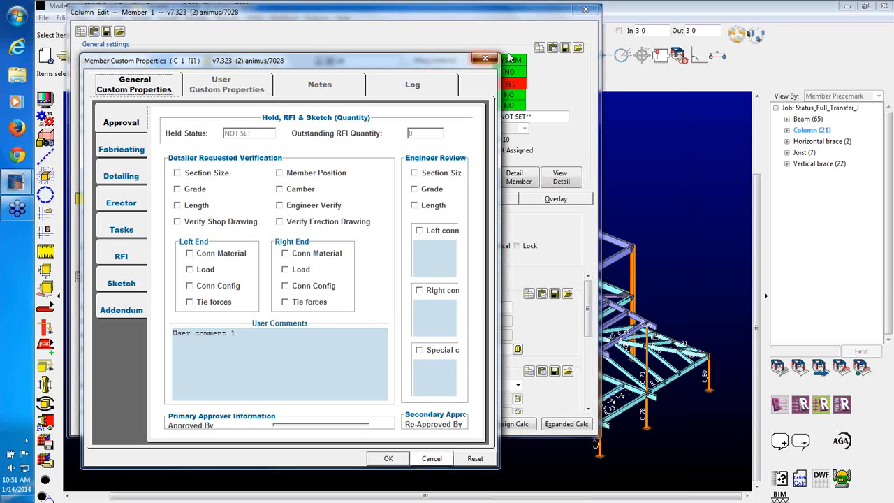
click(486, 58)
click(588, 10)
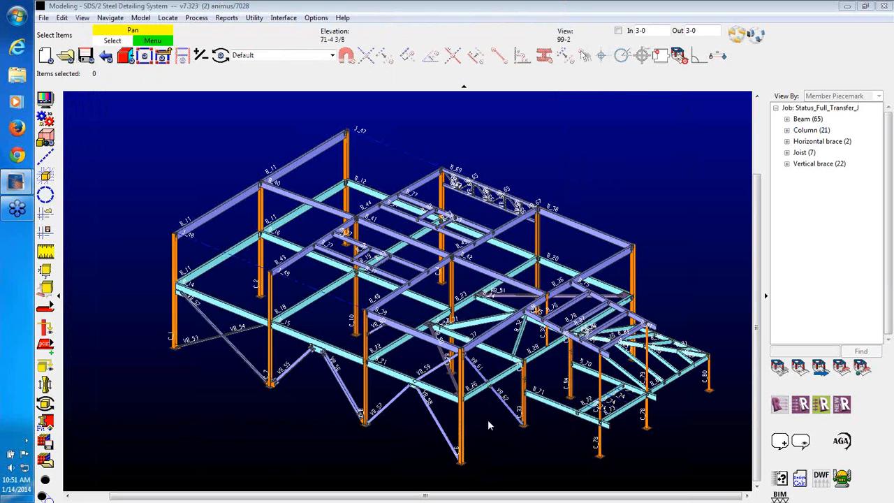
Check the user comment in column C_6's custom properties, and close the member without changes
double_click(462, 419)
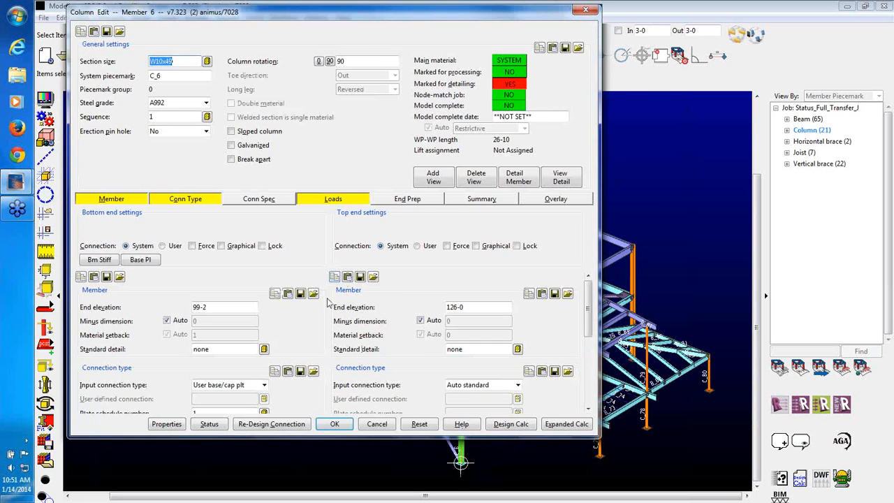
click(179, 425)
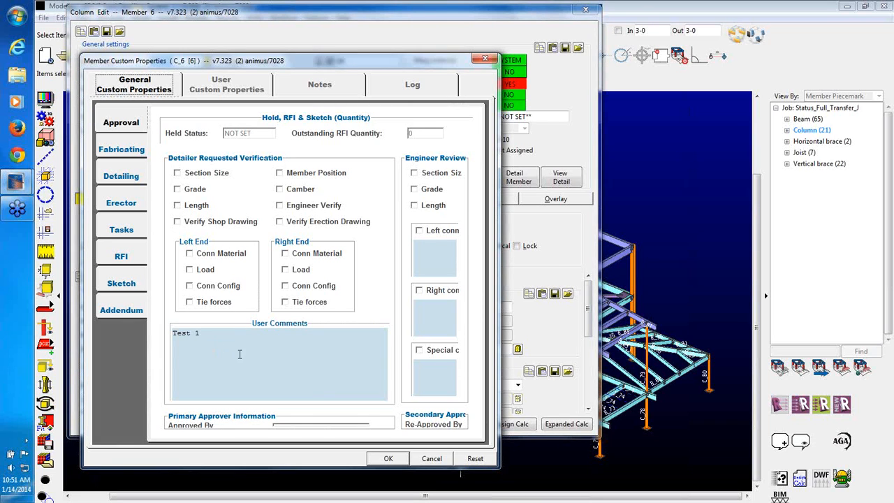
double_click(264, 354)
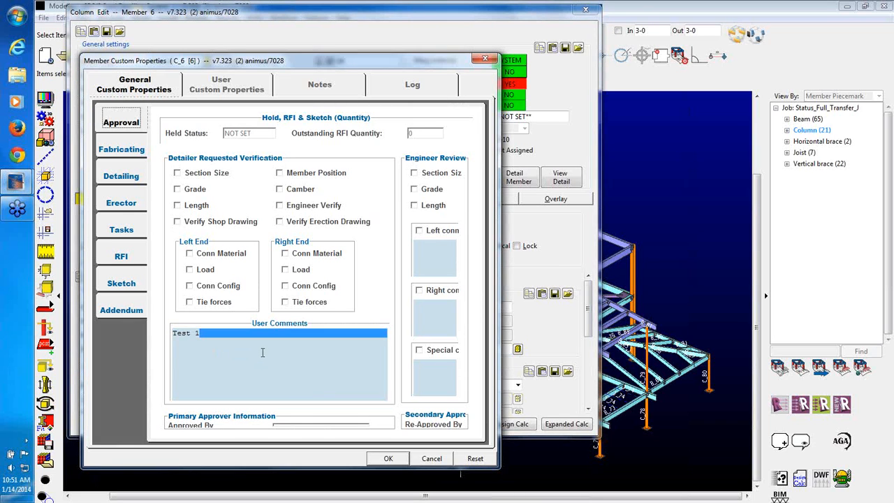
click(264, 355)
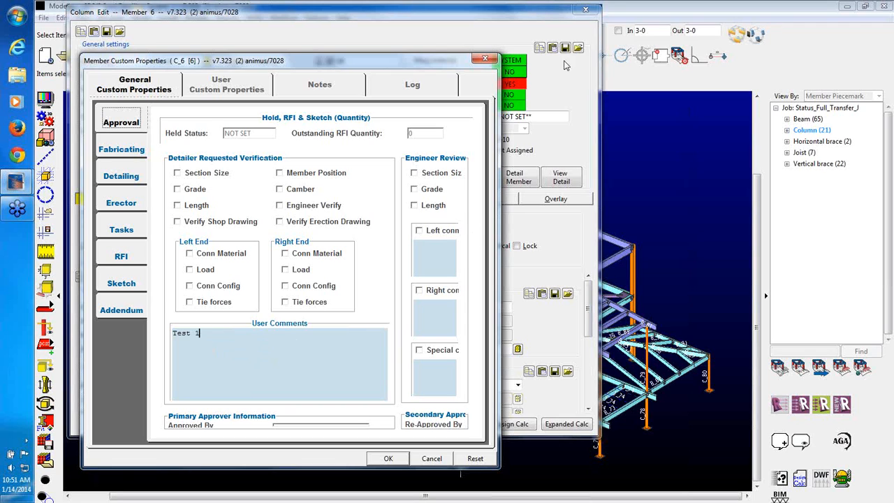
click(487, 60)
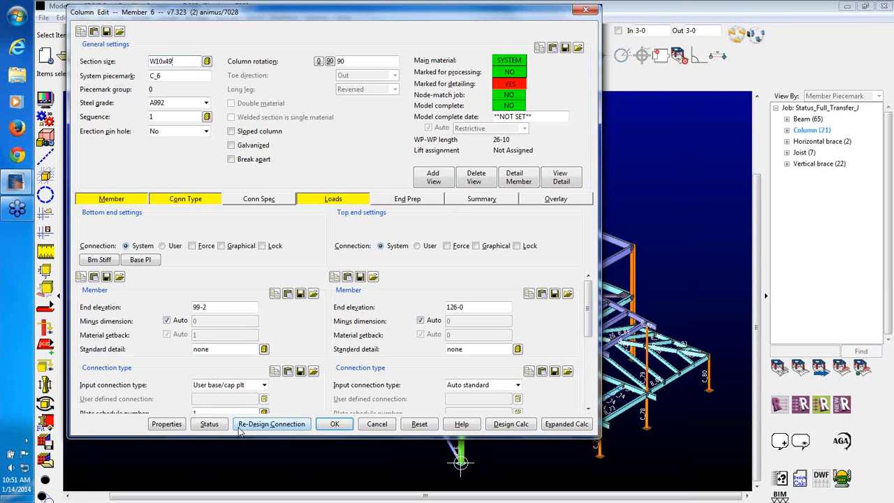
click(585, 9)
Set the upper B_11 beam next to joist J_47 to Held with date held Jan 14 2014, and accept the member
scroll(359, 120, up, 3)
scroll(355, 117, down, 2)
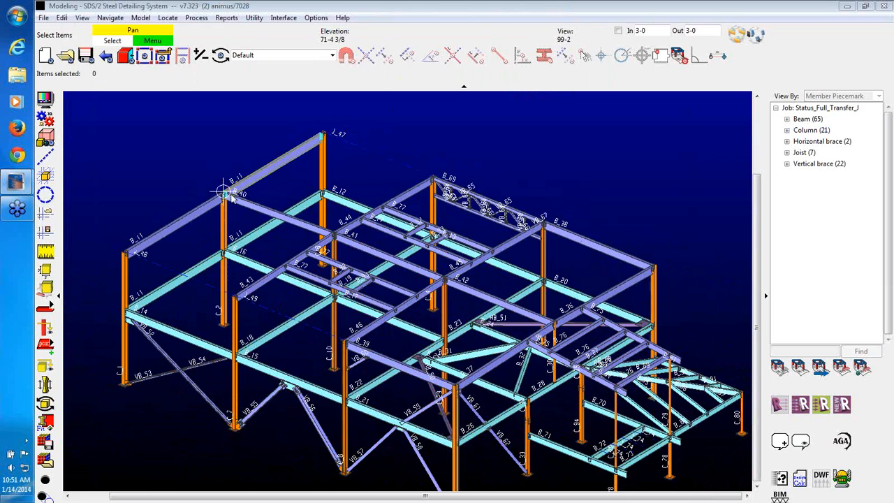
click(263, 178)
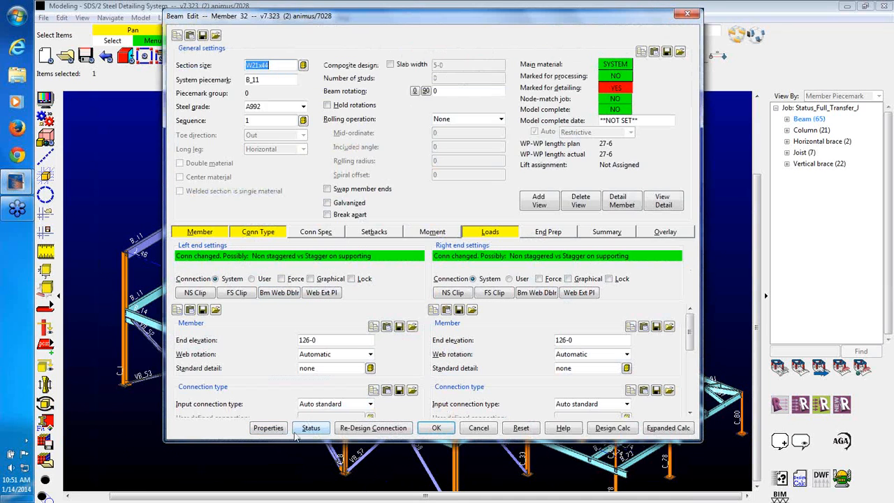
click(308, 428)
click(272, 200)
click(290, 187)
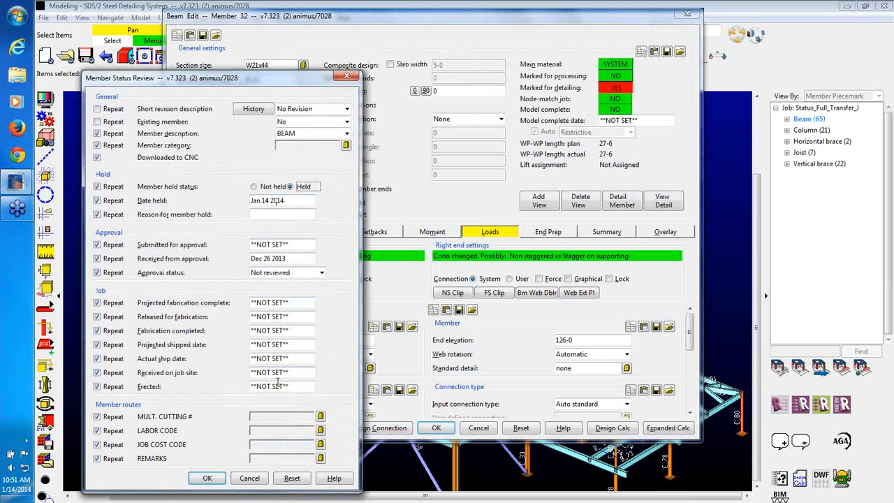
click(207, 478)
click(434, 428)
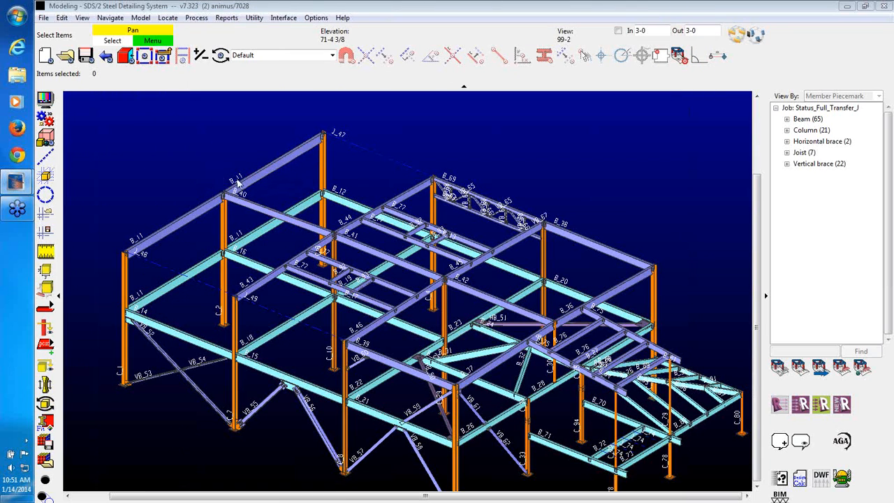
Include Member hold status and Date held in the Full Station status import and accept the transfer settings
click(757, 35)
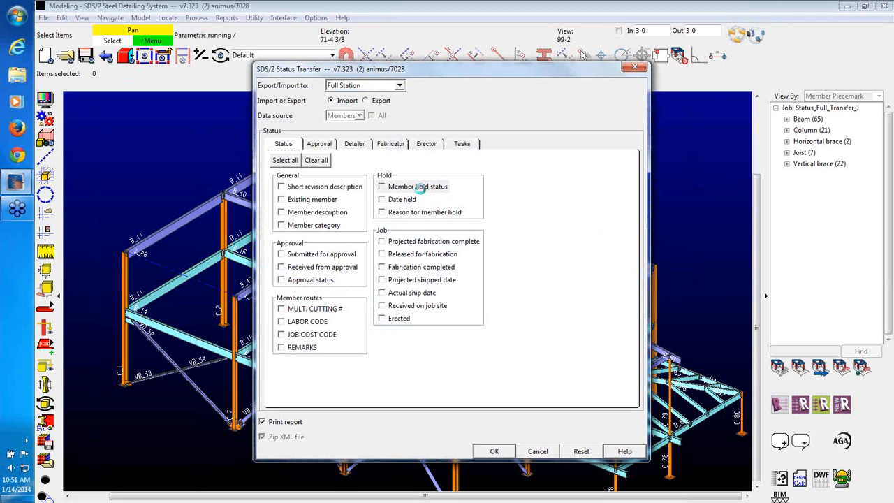
click(422, 187)
click(411, 199)
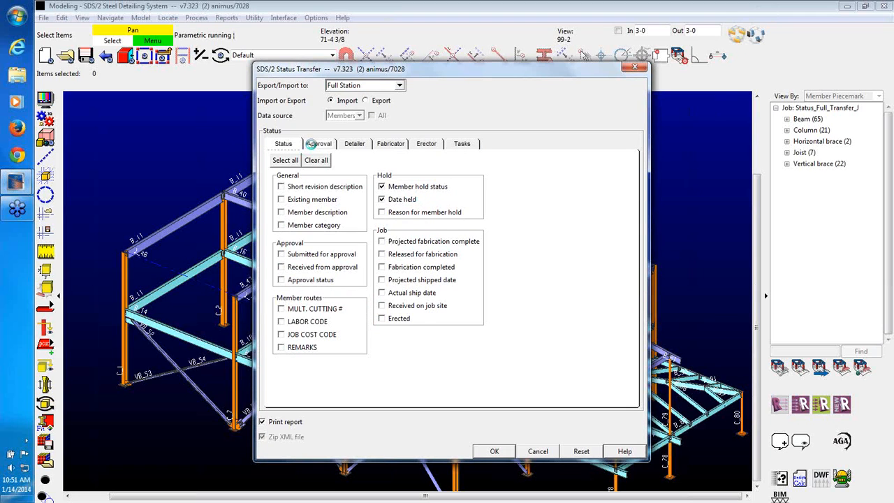
click(312, 143)
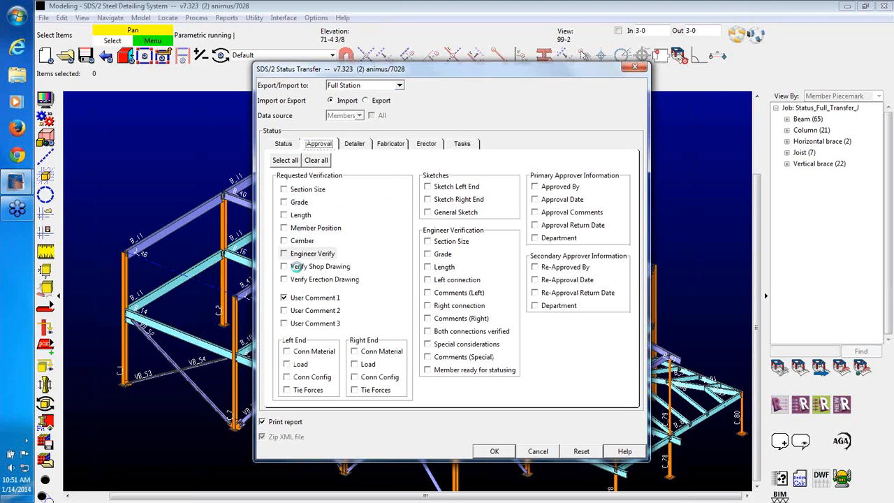
click(285, 143)
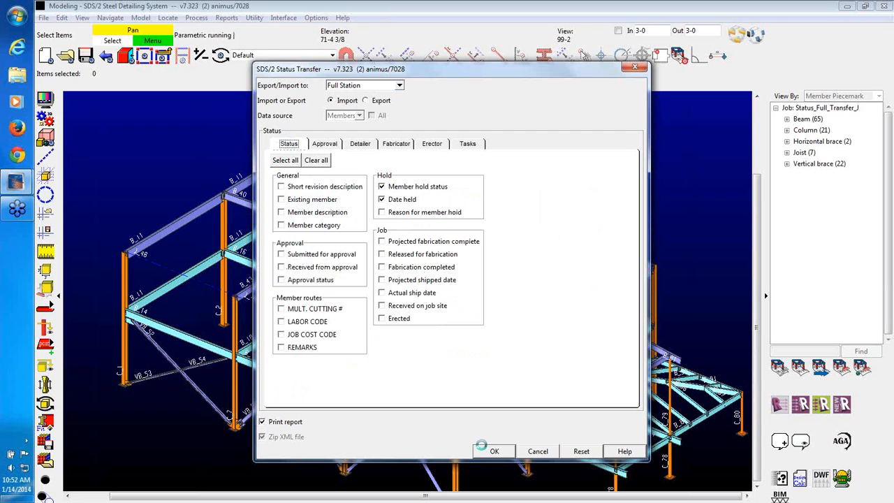
click(493, 451)
Import the member statuses from SDS2DataTransfer_2014_1_7_10_48.xml, review the changed hold status items in the report, and close it
click(564, 261)
click(487, 223)
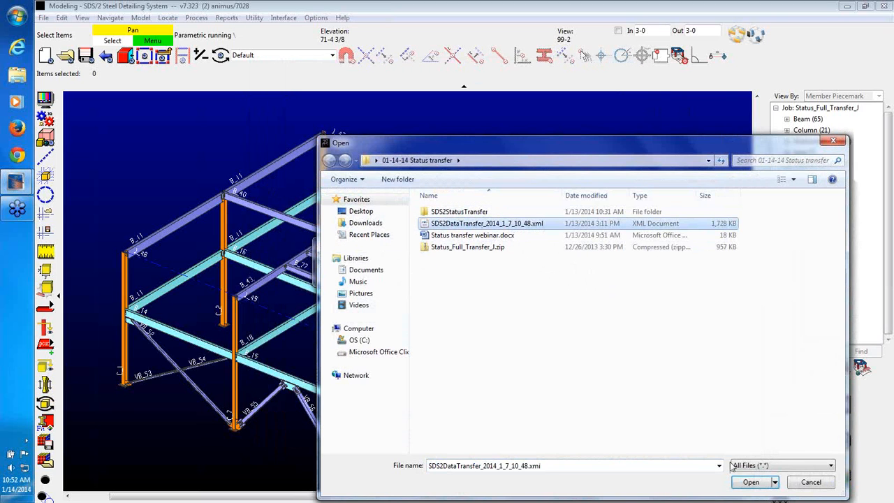
click(749, 482)
click(490, 276)
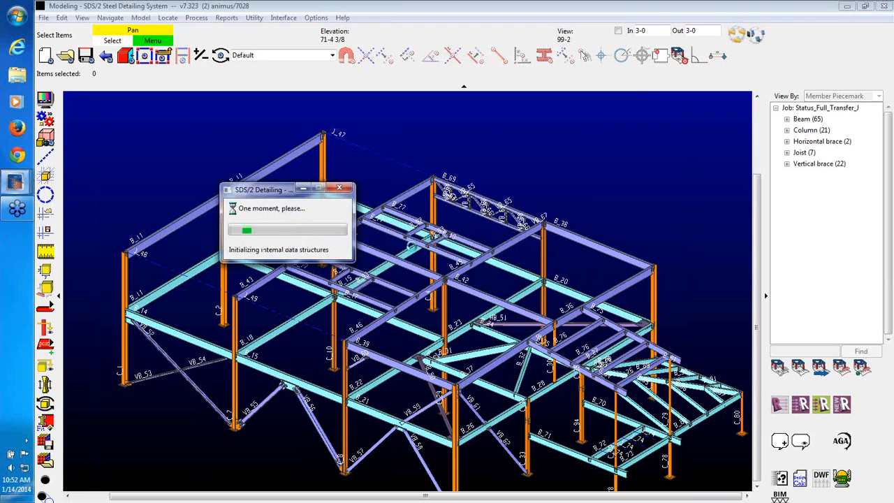
scroll(412, 246, down, 20)
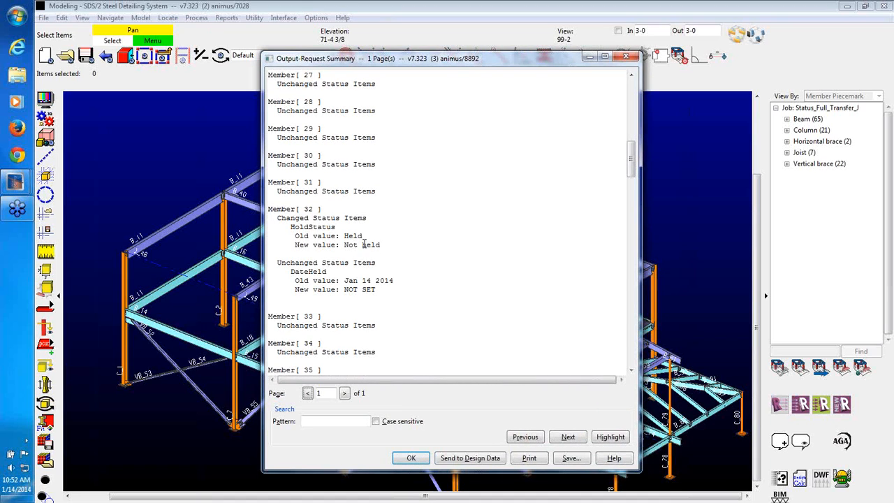
click(411, 457)
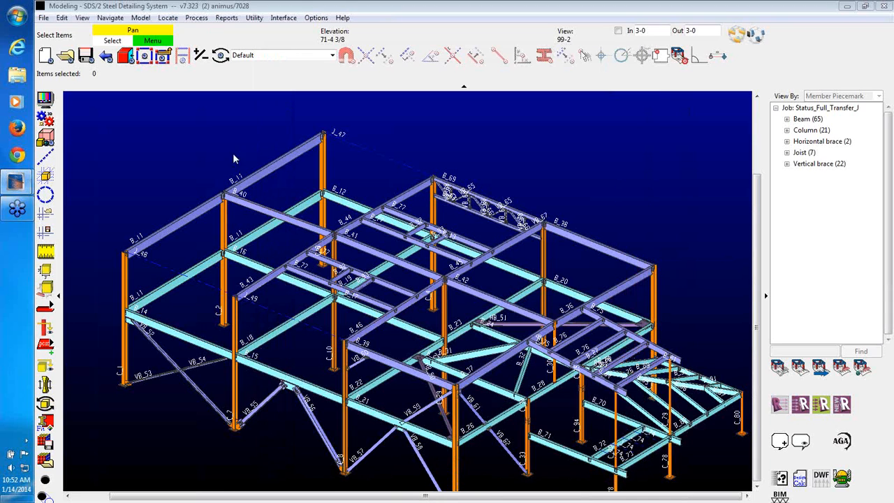
Check the member hold status and date held of the upper B_11 beam next to joist J_47, and accept the member
double_click(276, 150)
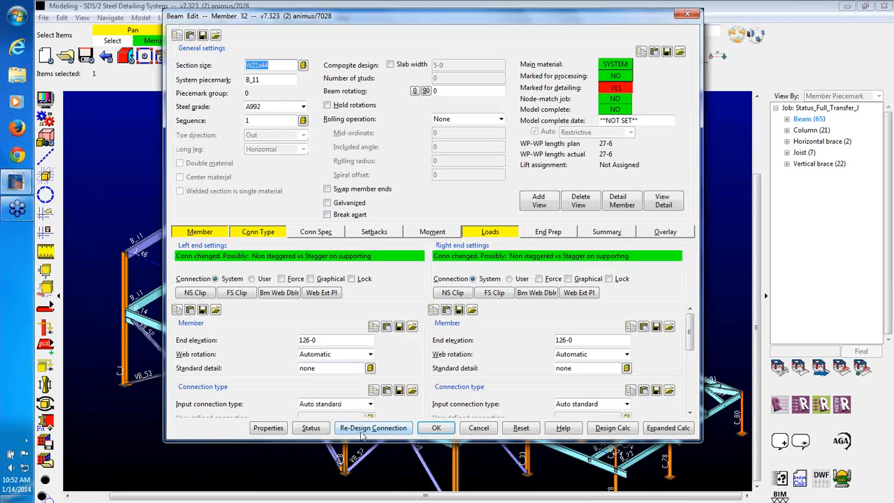
click(310, 428)
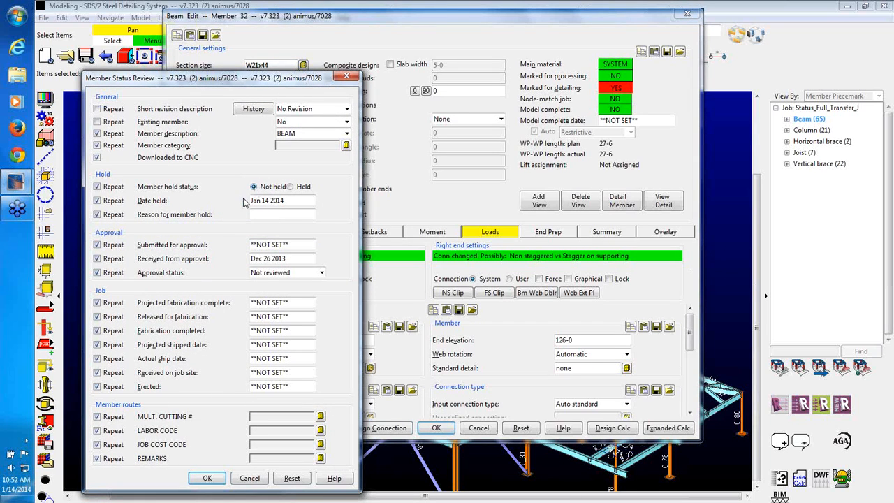
click(300, 201)
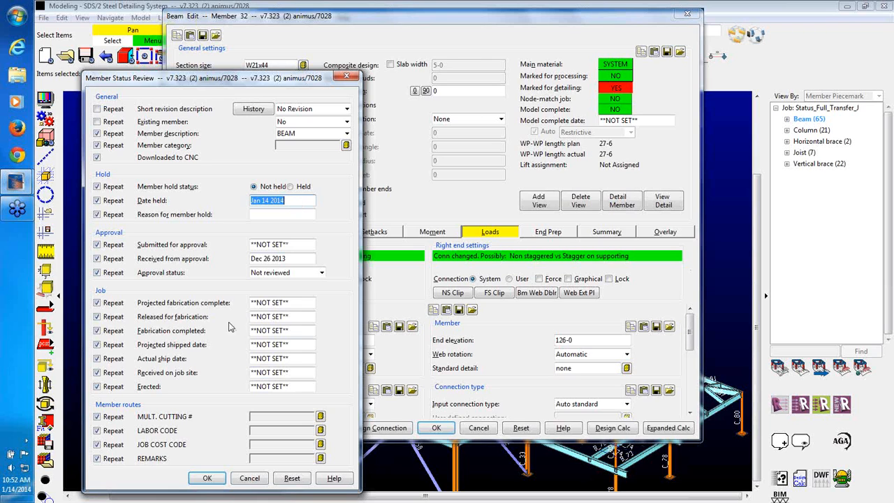
click(207, 477)
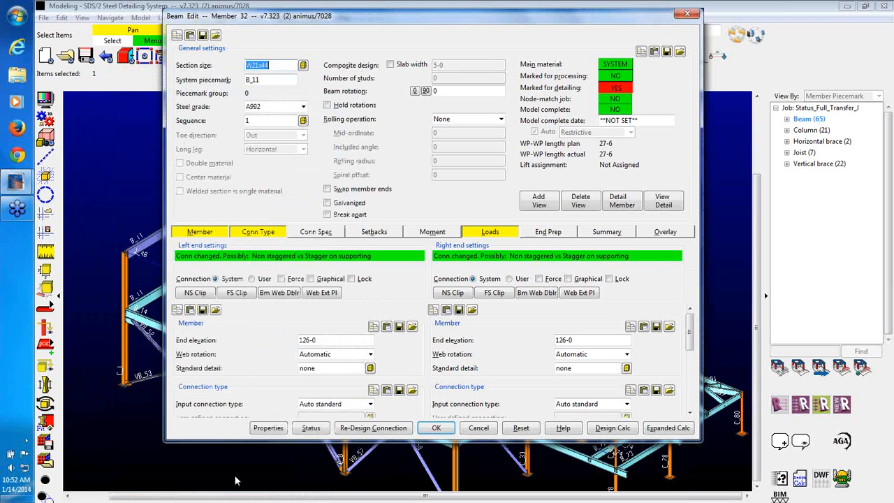
click(436, 427)
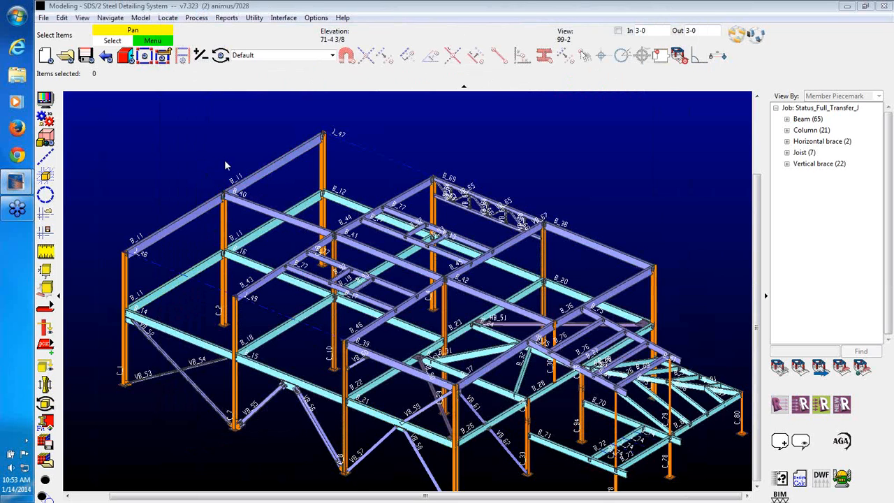
scroll(225, 165, down, 4)
scroll(563, 305, up, 5)
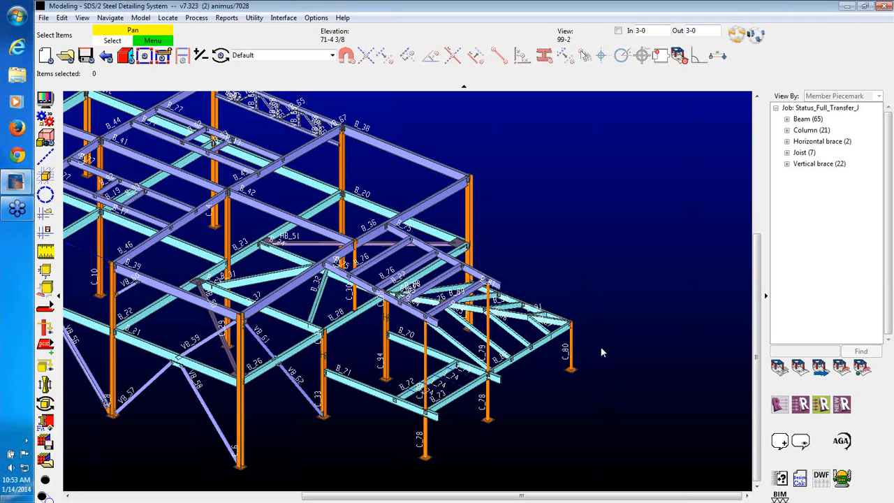
scroll(509, 332, up, 3)
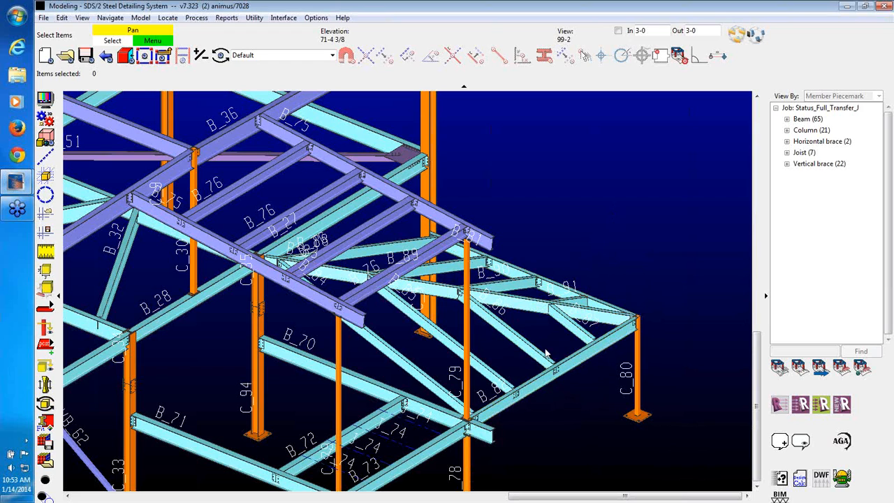
shift+middle_drag(531, 307, 455, 309)
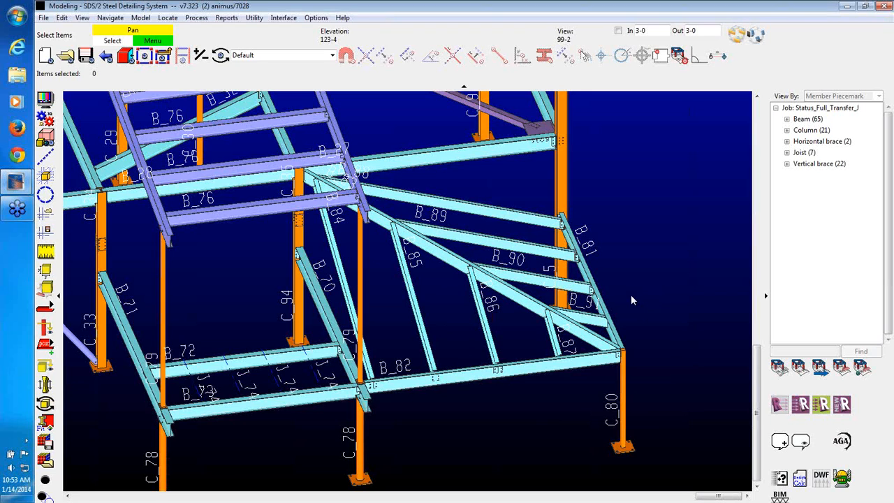
shift+middle_drag(439, 299, 437, 285)
scroll(417, 291, down, 6)
shift+middle_drag(464, 244, 480, 231)
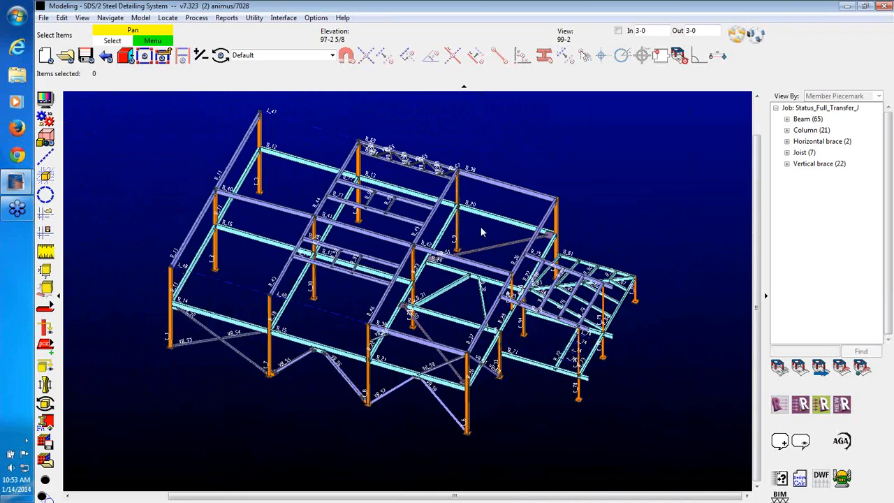
scroll(481, 232, up, 4)
scroll(490, 253, down, 2)
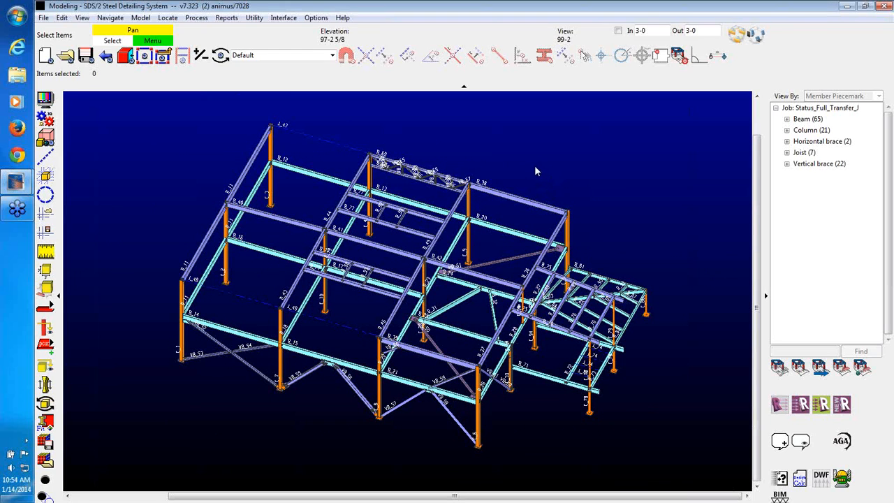
Minimize the Modeling window and browse in Windows Explorer to C:\ProgramData\SDS2_7.3B\macro\macrolib\SDS2DataTransfer
click(847, 5)
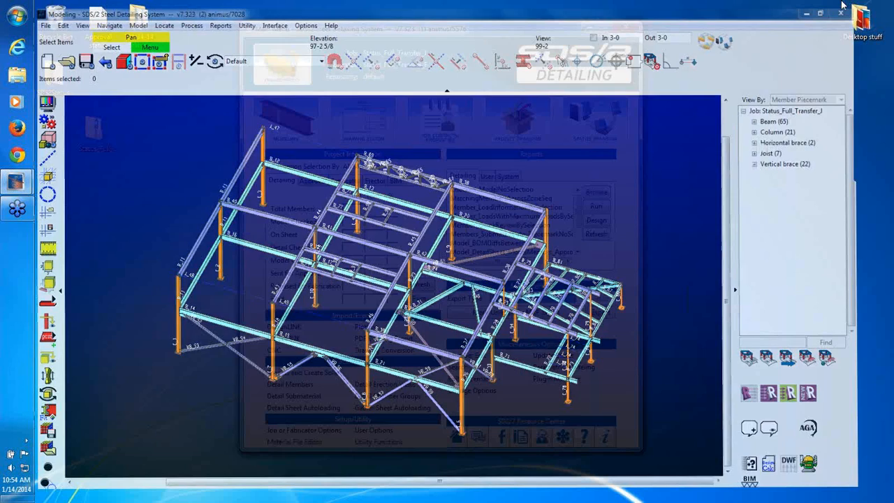
click(17, 75)
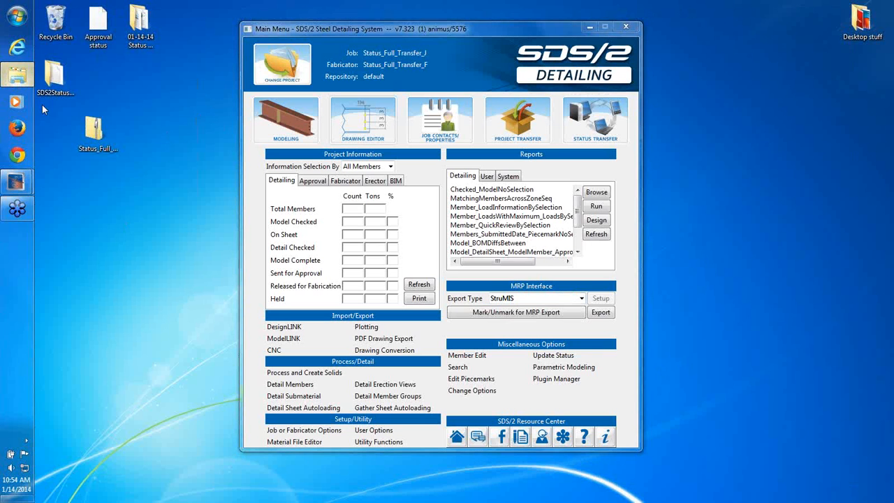
click(218, 277)
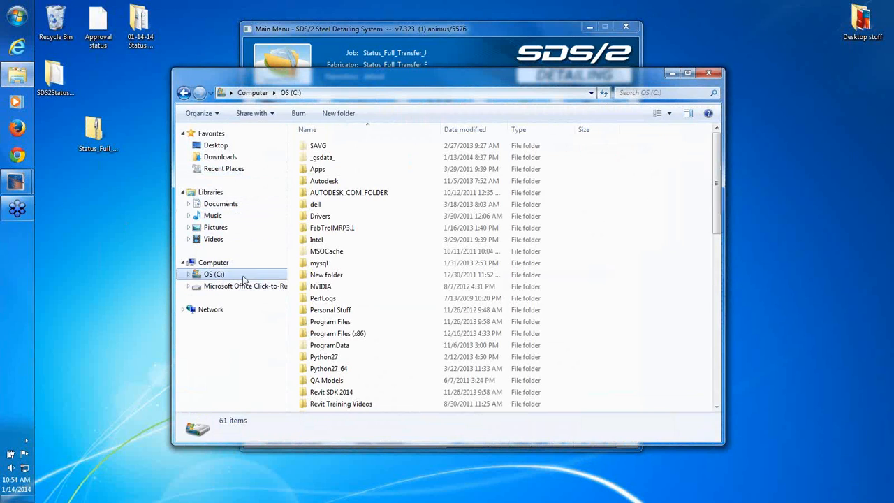
double_click(338, 344)
scroll(349, 349, down, 7)
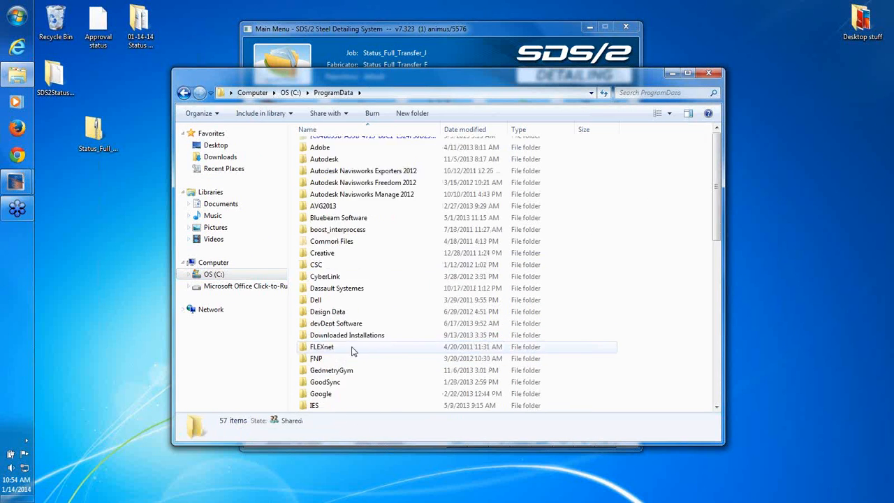
scroll(349, 351, down, 2)
double_click(338, 361)
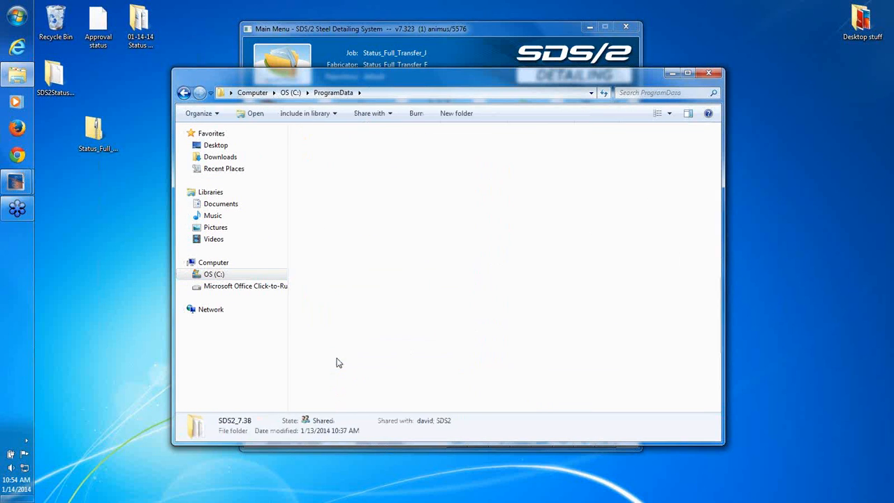
double_click(334, 347)
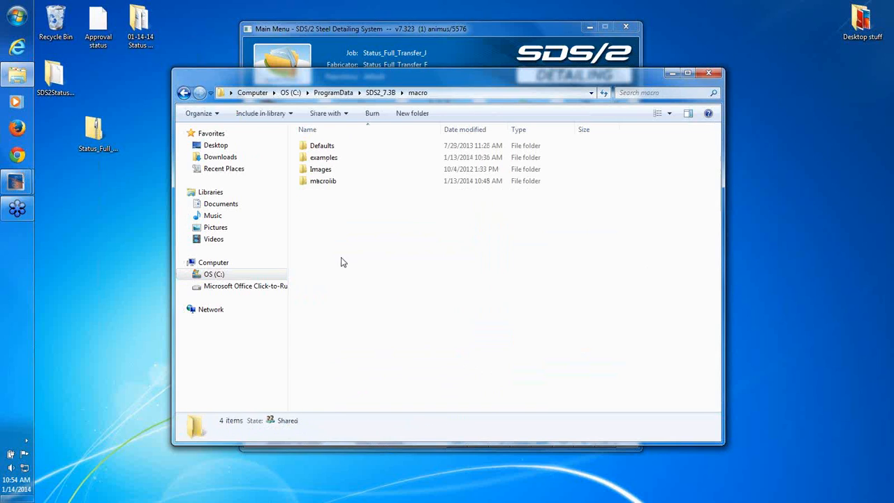
double_click(338, 183)
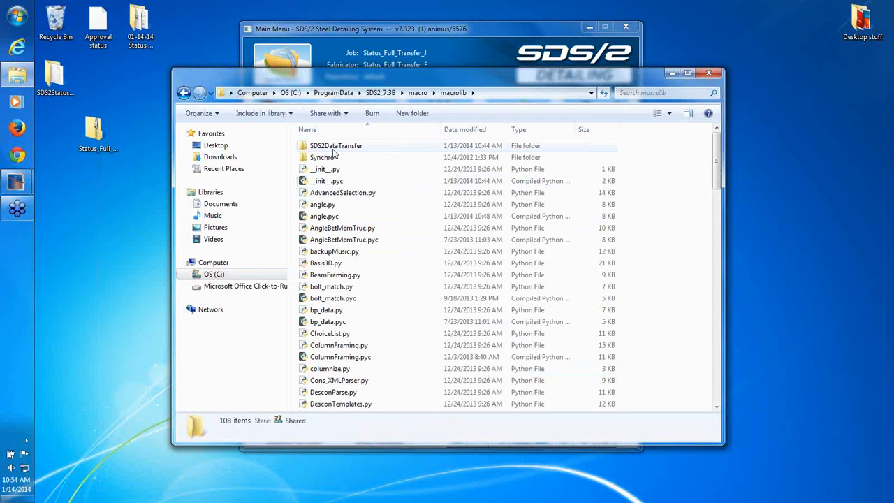
double_click(335, 148)
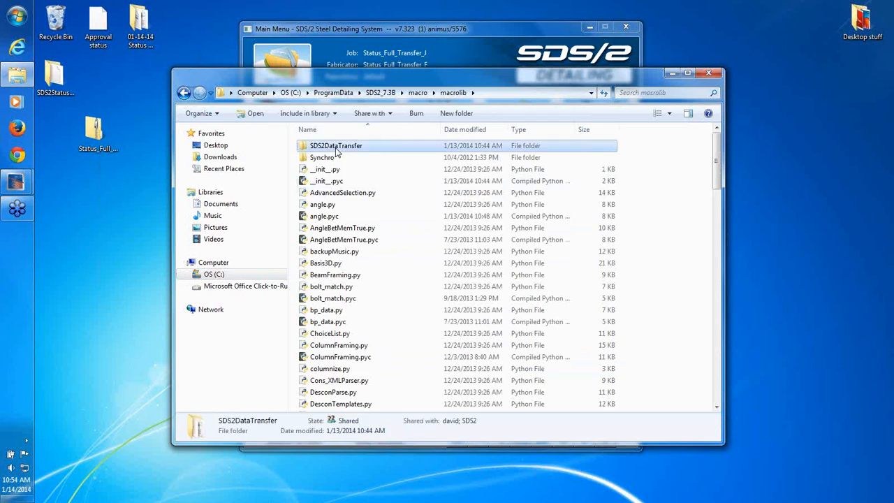
Locate the SDS2_Data_Transfer.py script in the folder, and dismiss the Windows color scheme prompt without choosing an option
click(345, 171)
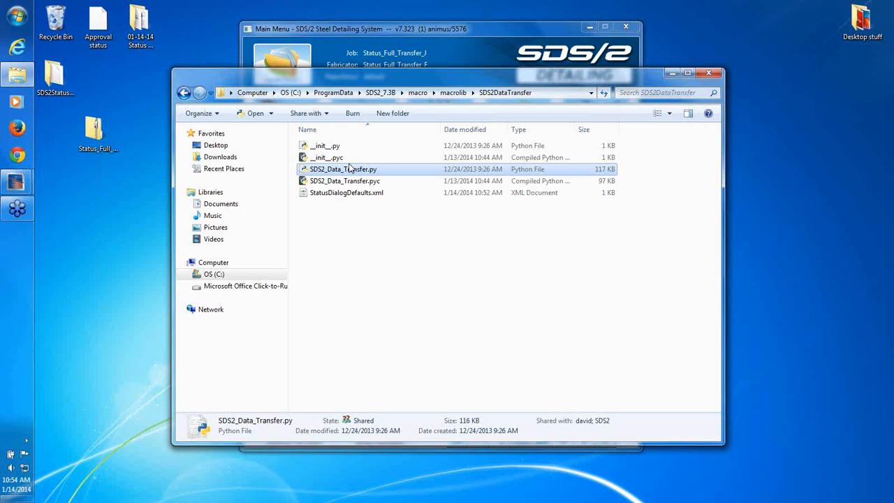
click(406, 229)
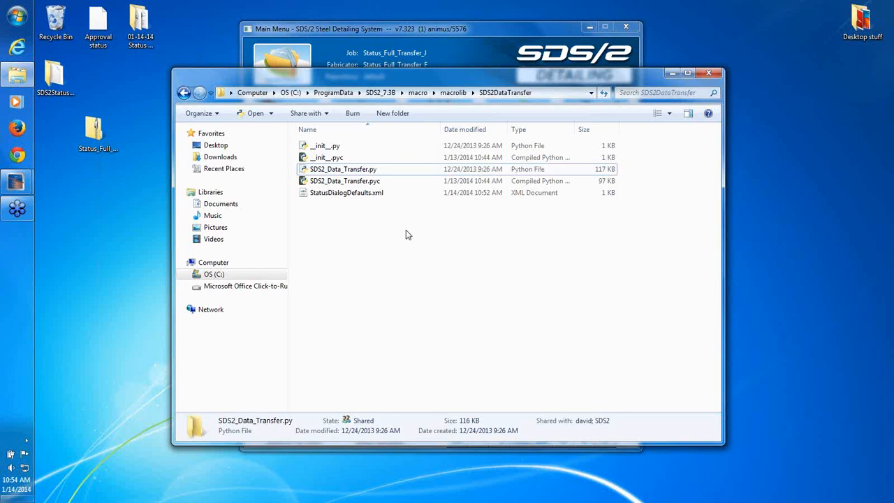
click(358, 171)
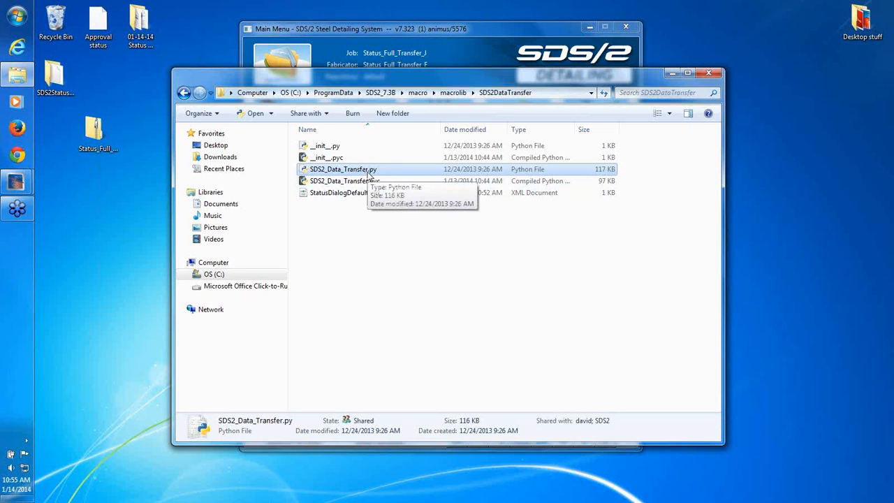
click(354, 238)
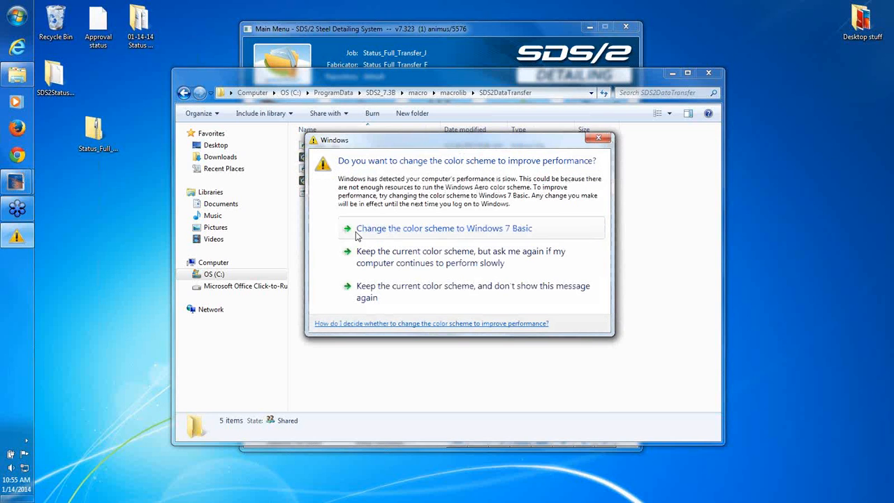
click(598, 137)
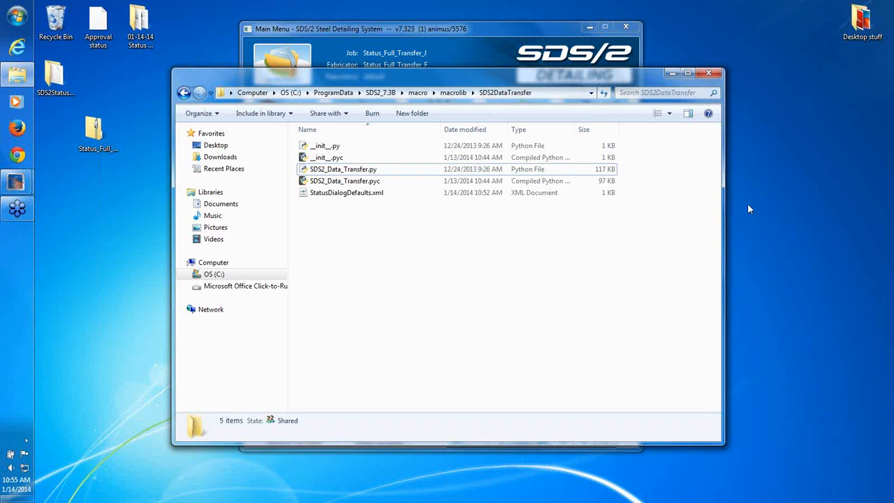
click(885, 42)
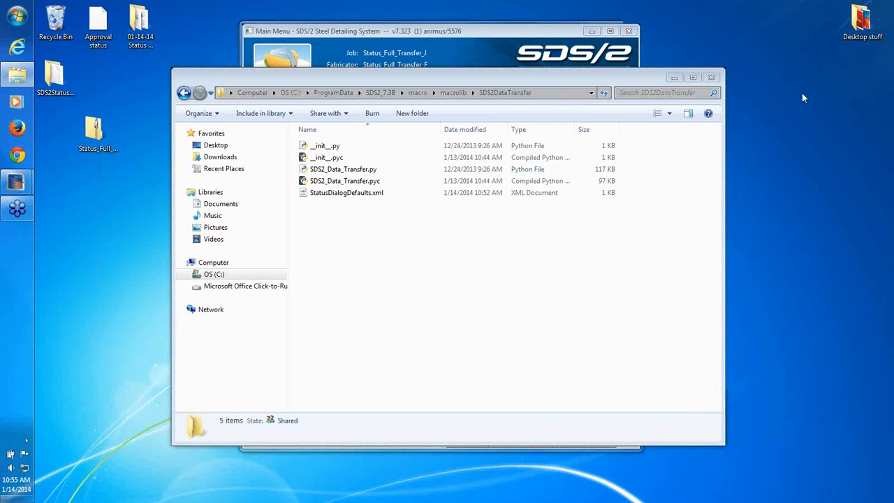